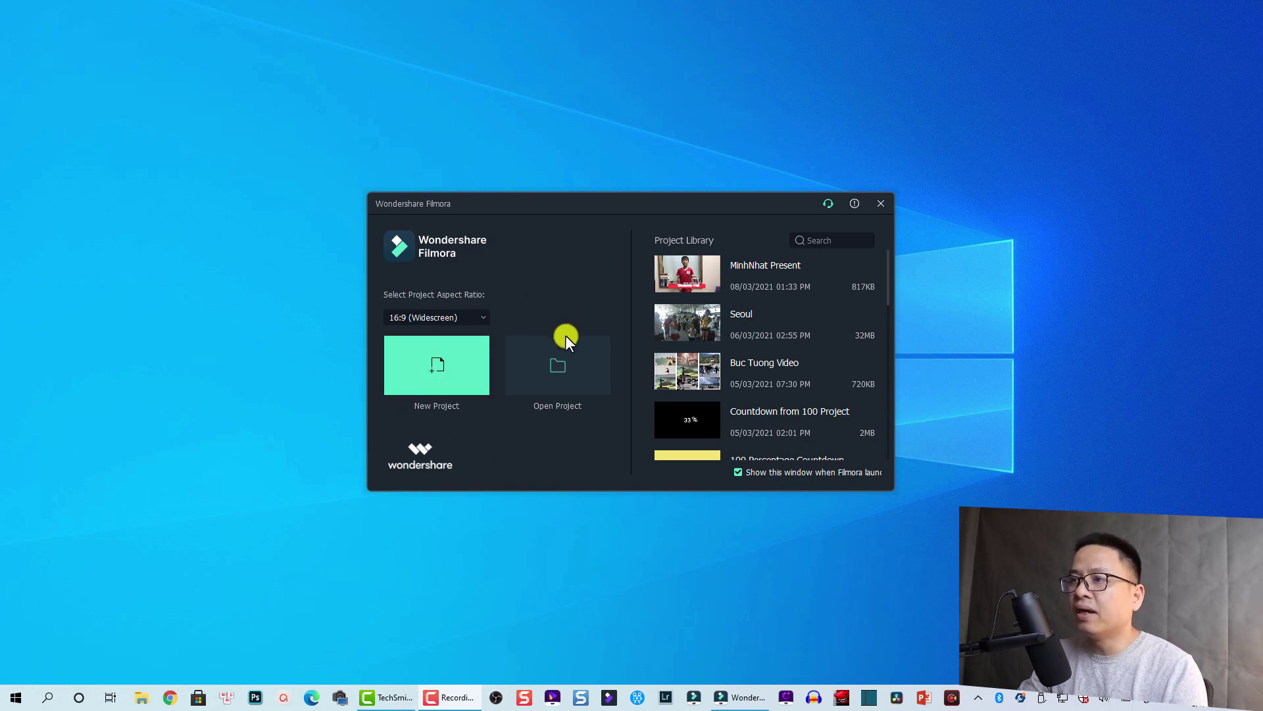
Start a new empty project and pick Lower Third 7 from the Titles' Lower 3rds presets
left_click(435, 372)
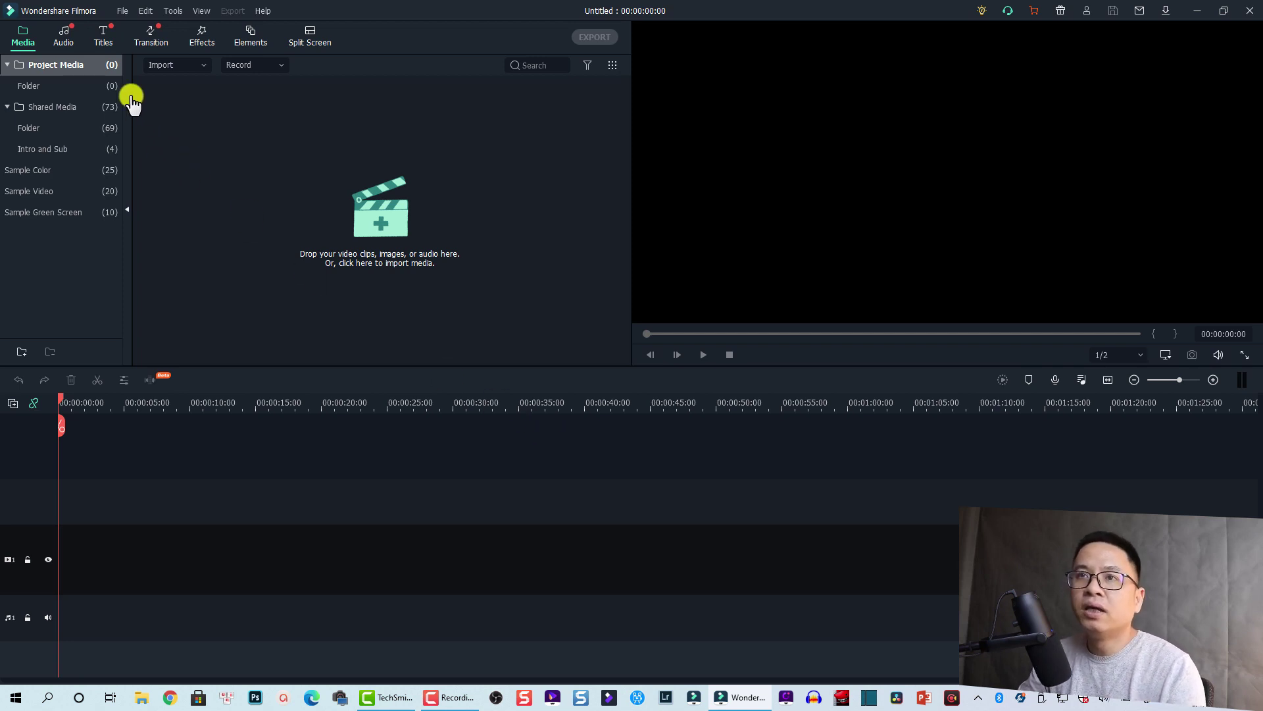
left_click(102, 36)
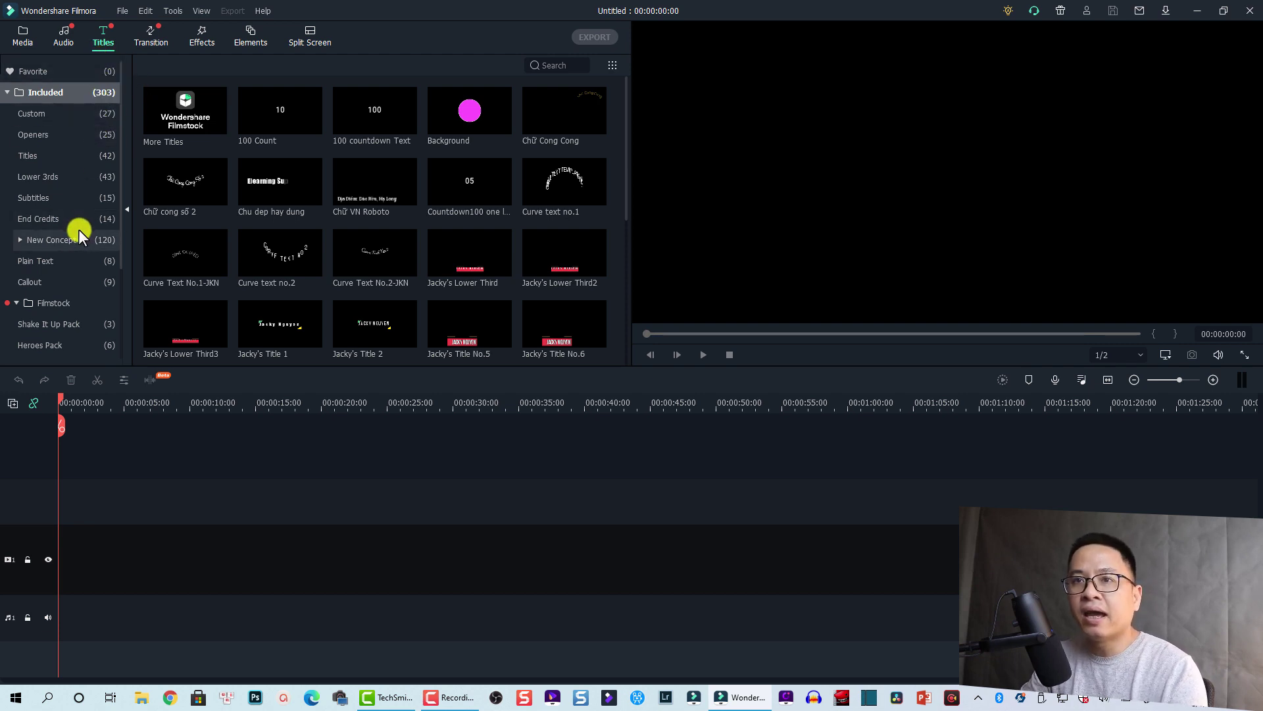
left_click(28, 175)
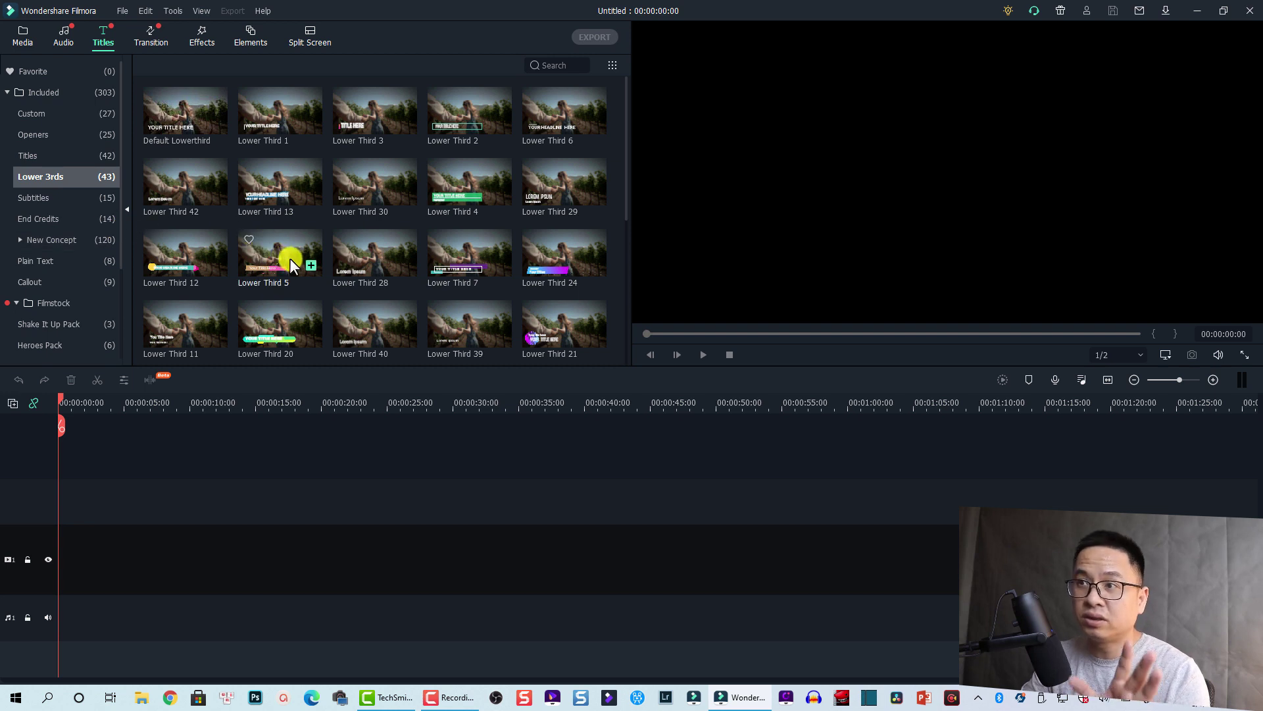
left_click(447, 262)
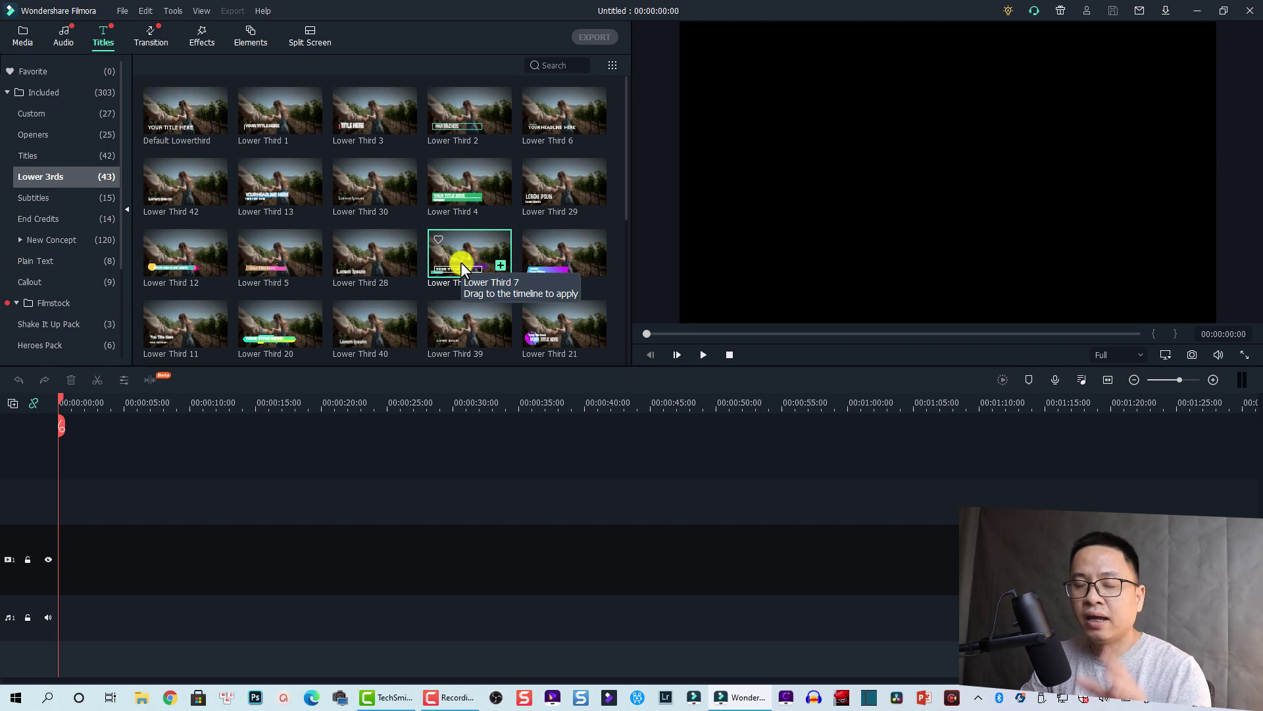
Place Lower Third 7 on track 1 at 00:00 and play its animation in the preview
left_click_drag(461, 267, 72, 557)
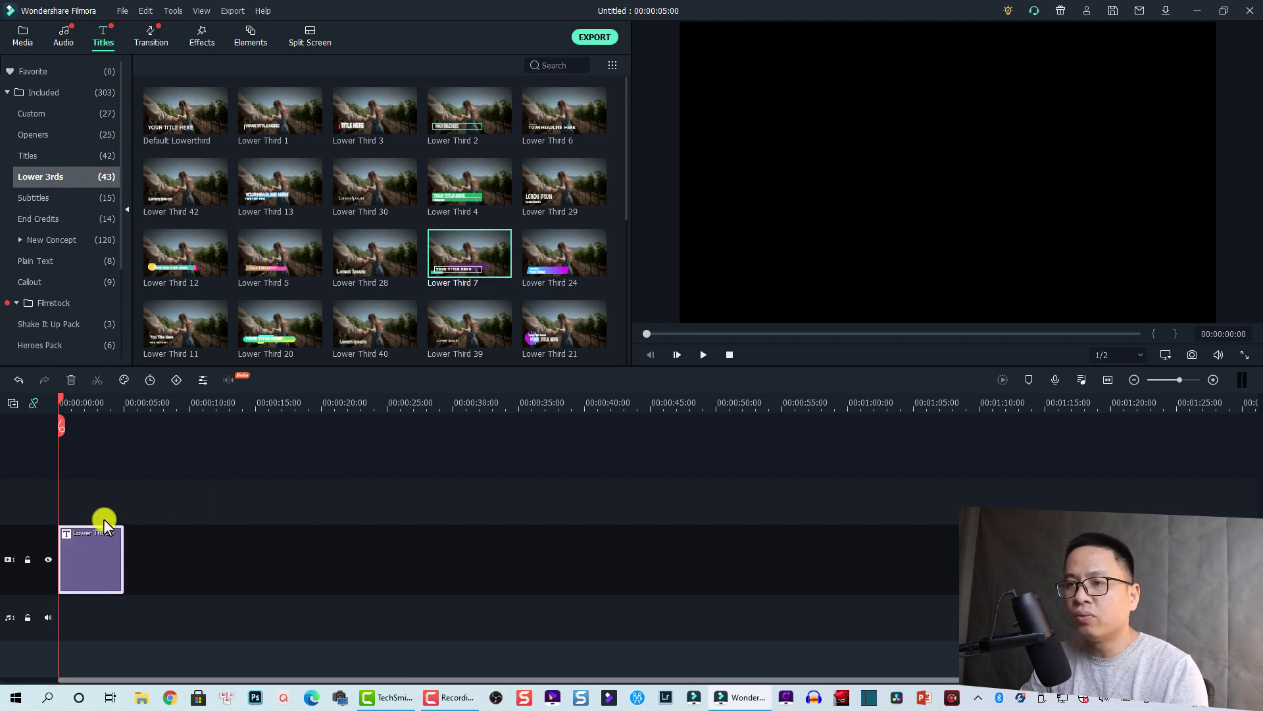
left_click(106, 489)
key("space")
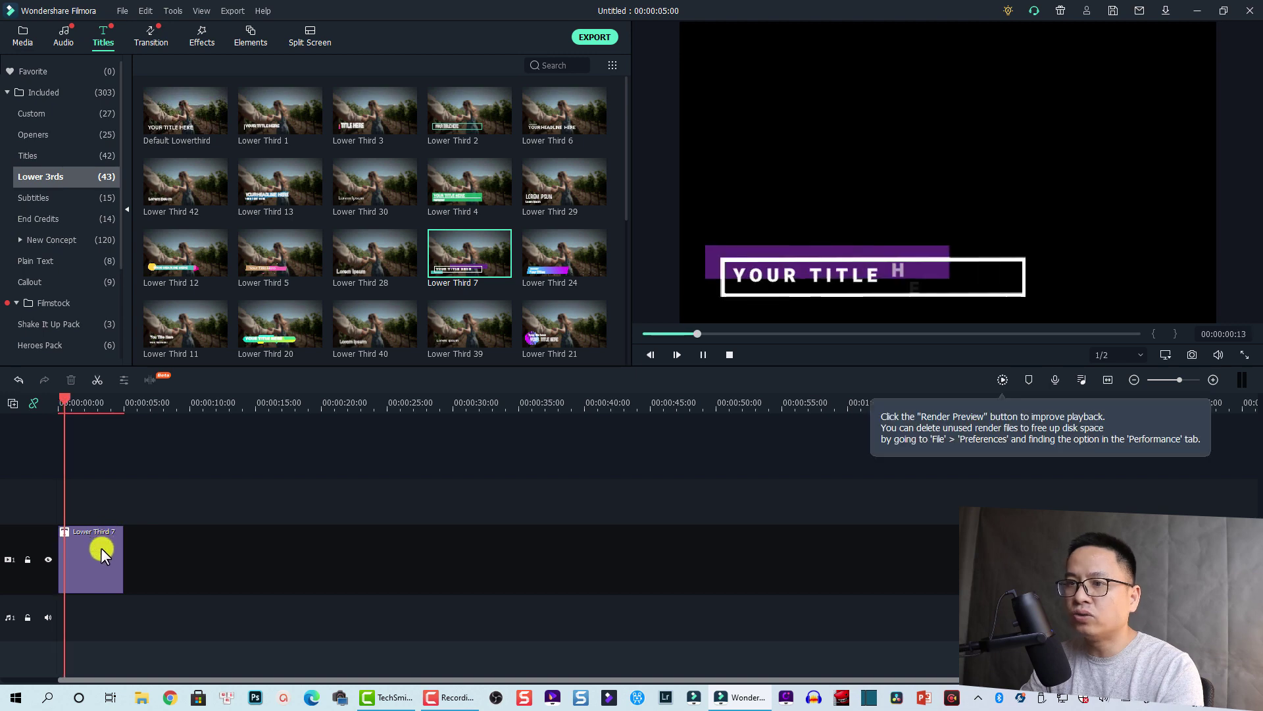
left_click(96, 558)
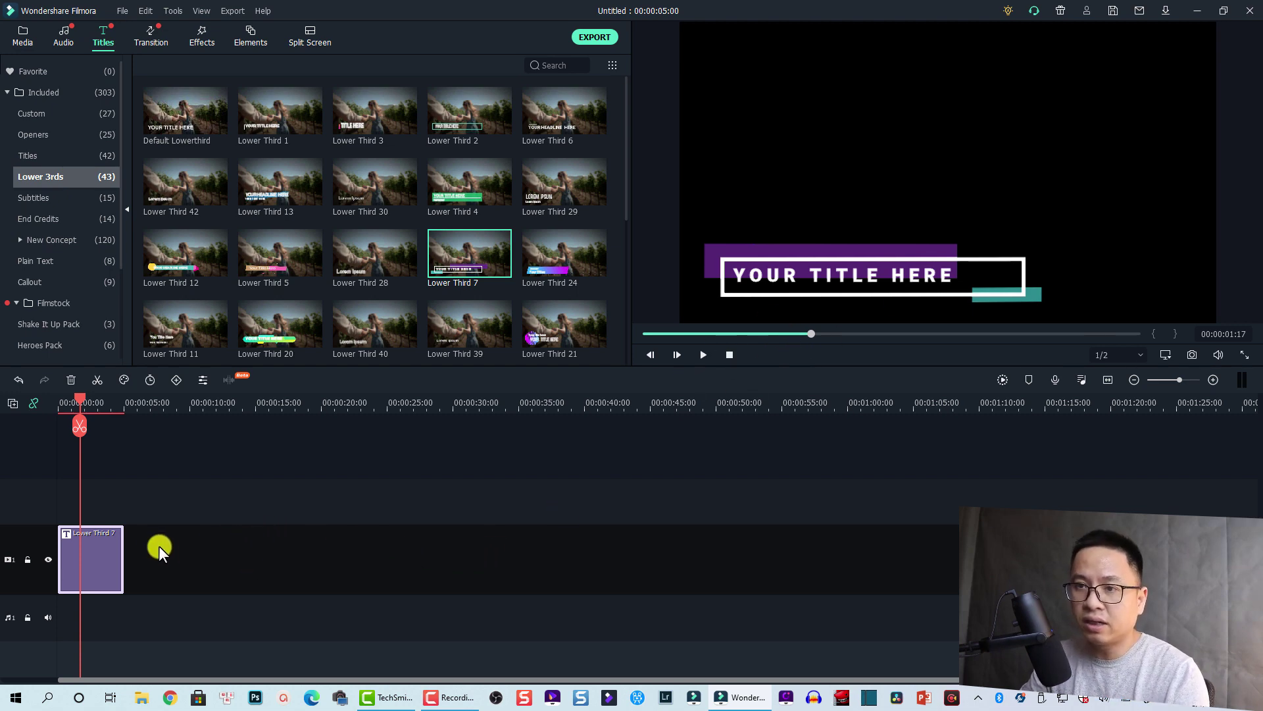
In Advanced Edit, delete the title's YOUR TITLE HERE text box and preview the result
right_click(91, 556)
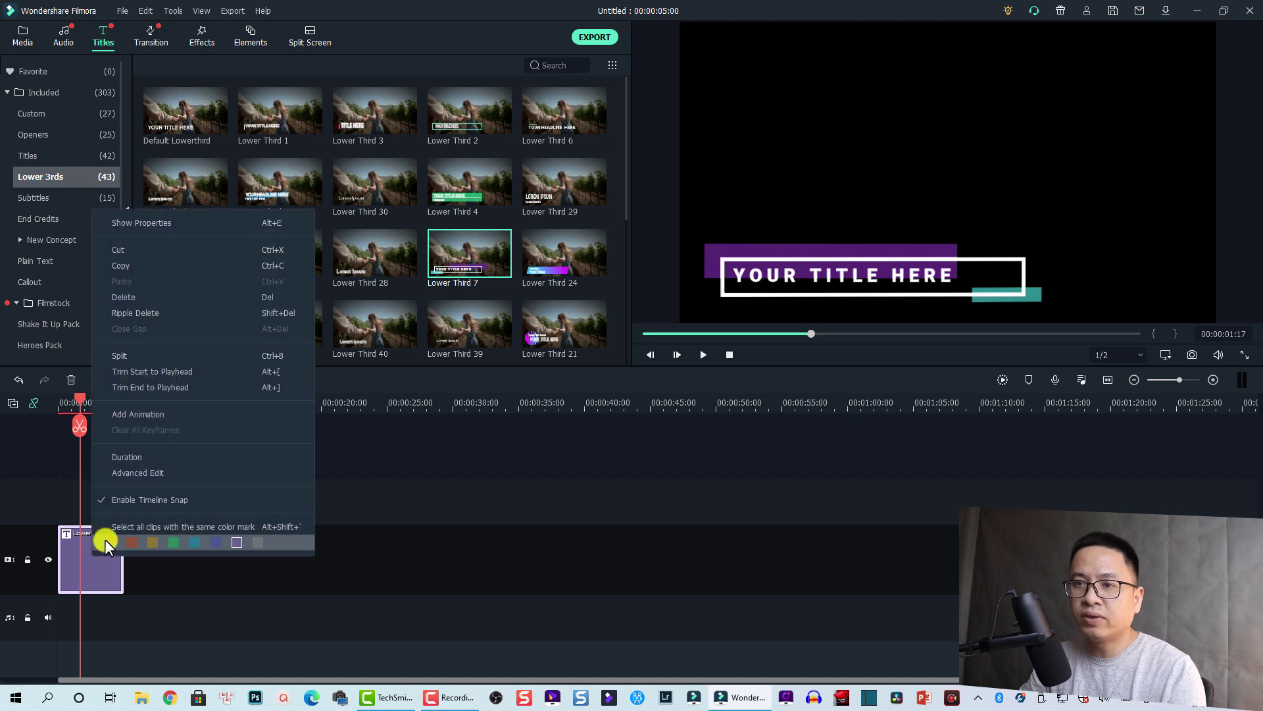
left_click(123, 472)
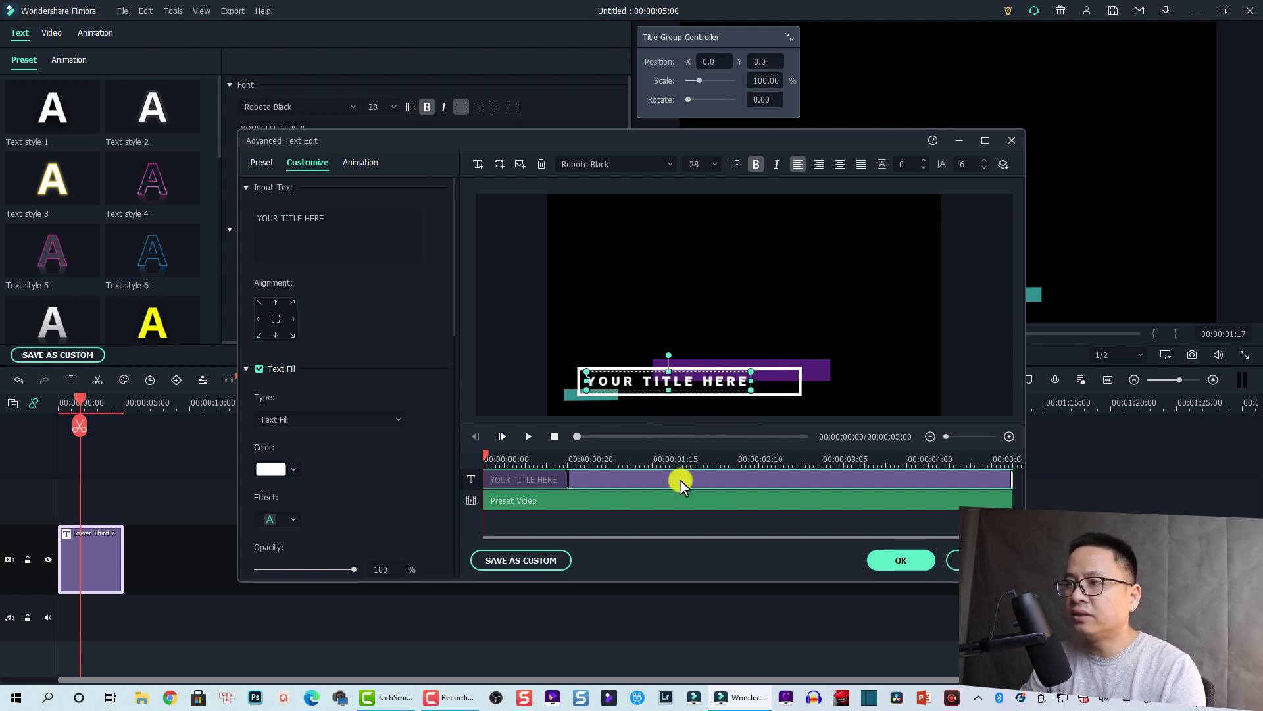
left_click(540, 166)
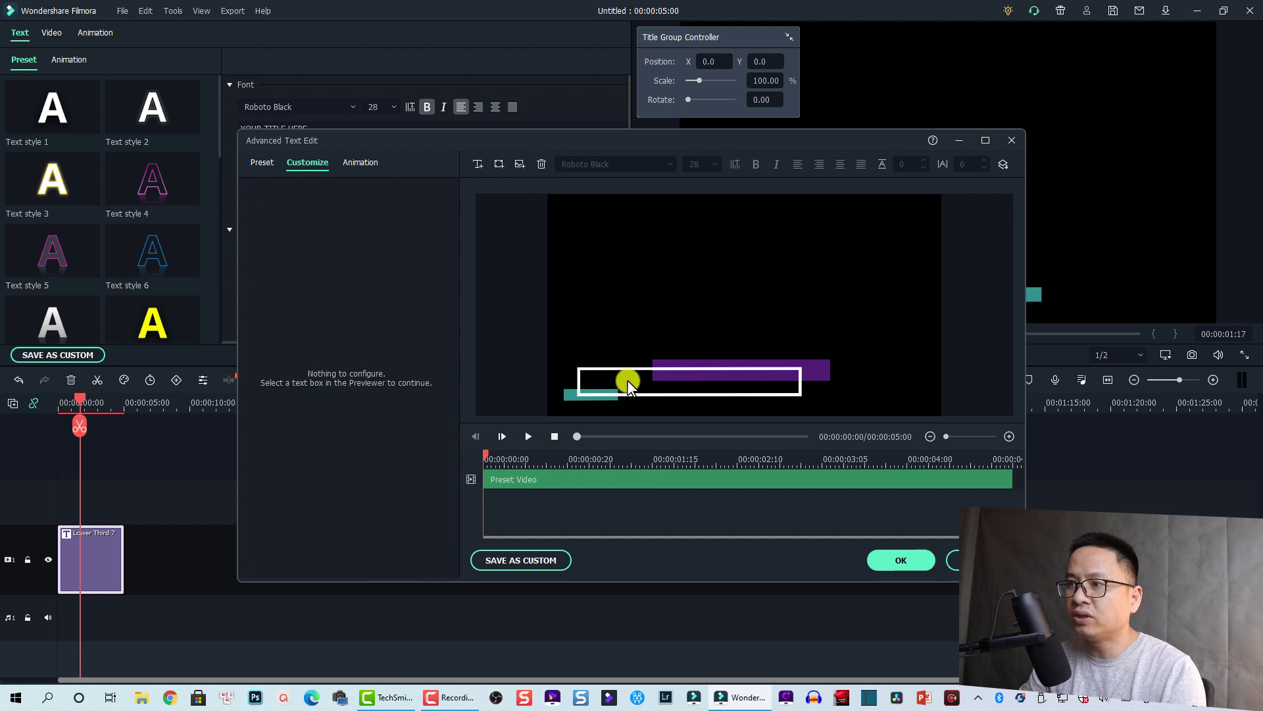
key("space")
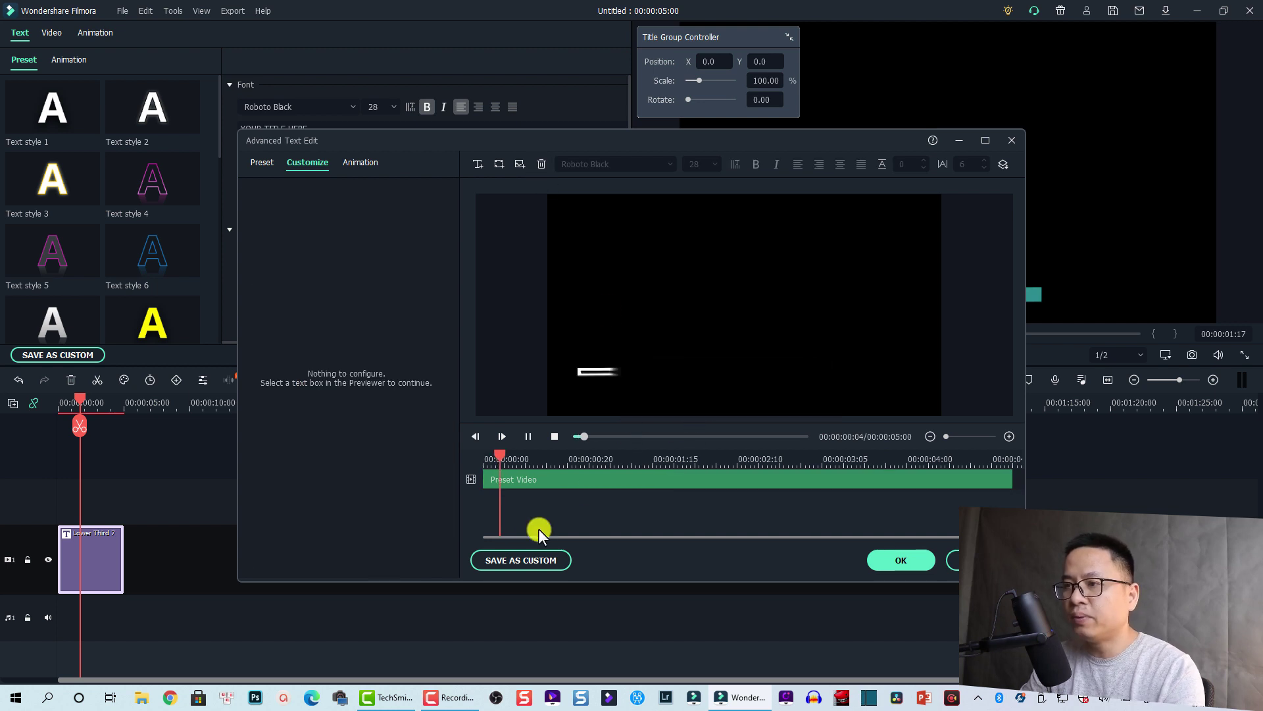
key("space")
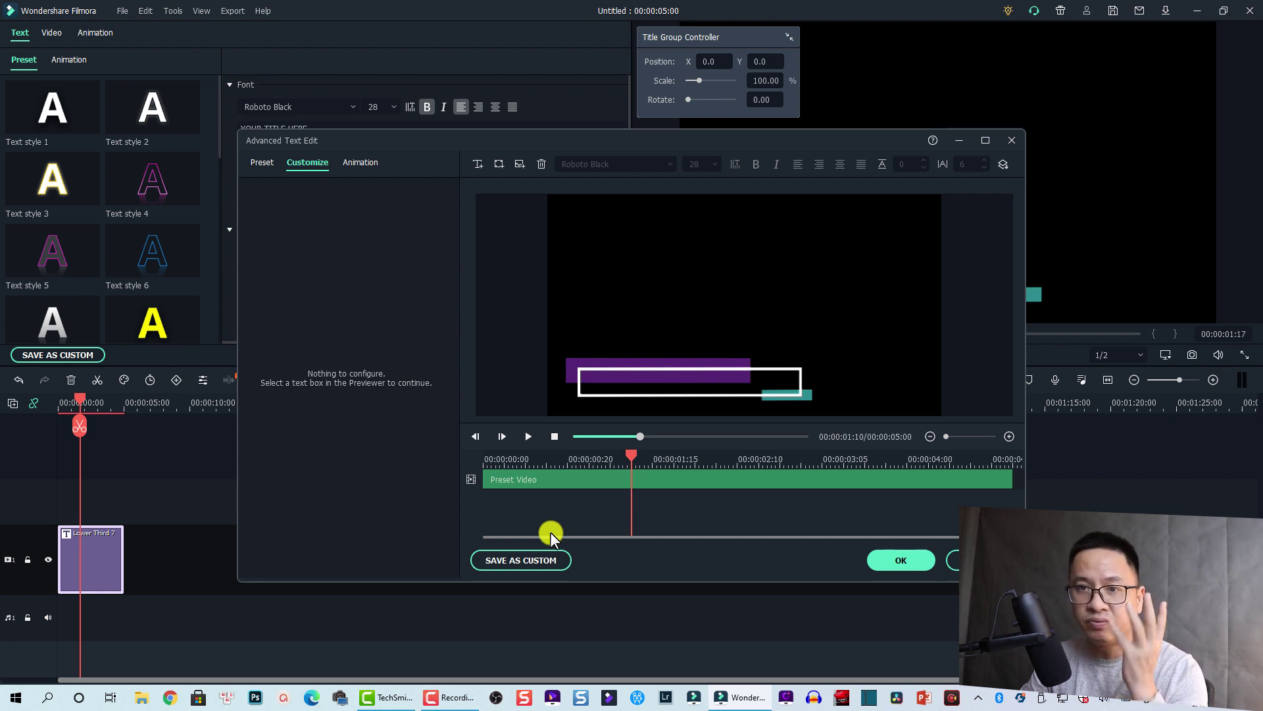
Apply the edit, replay the text-free title, and confirm it in the Text panel
left_click(547, 478)
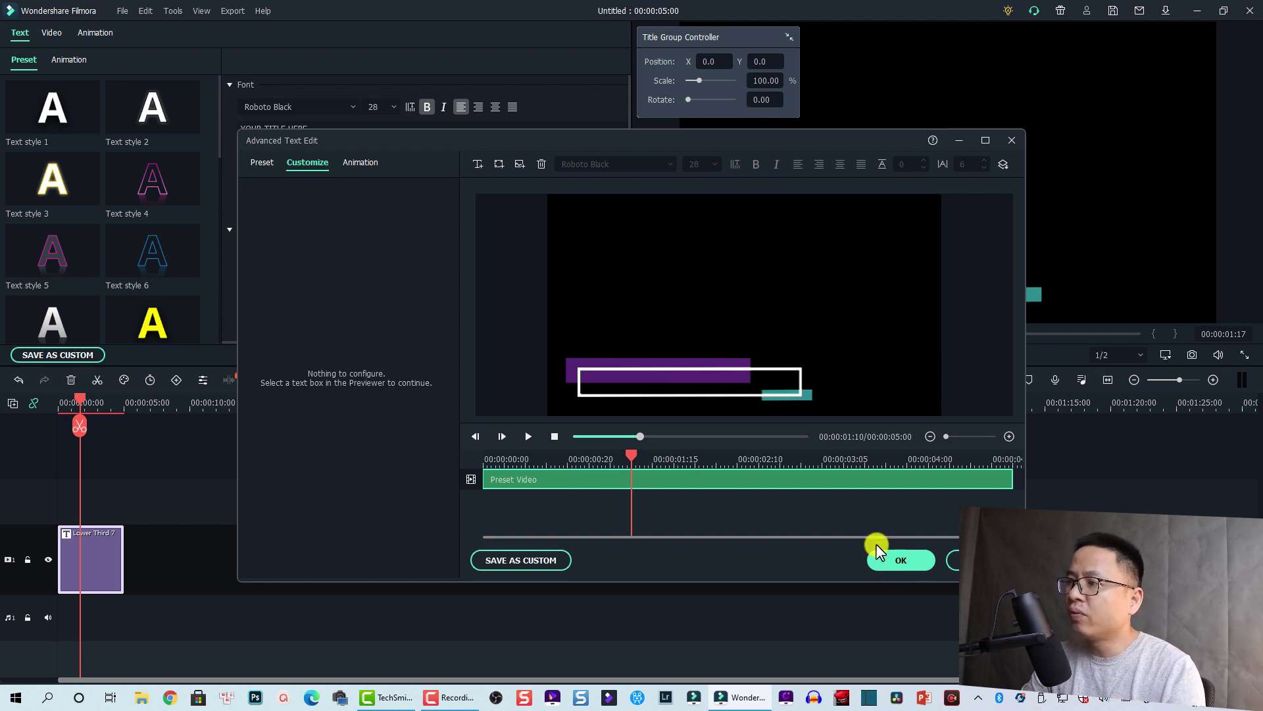
left_click(896, 559)
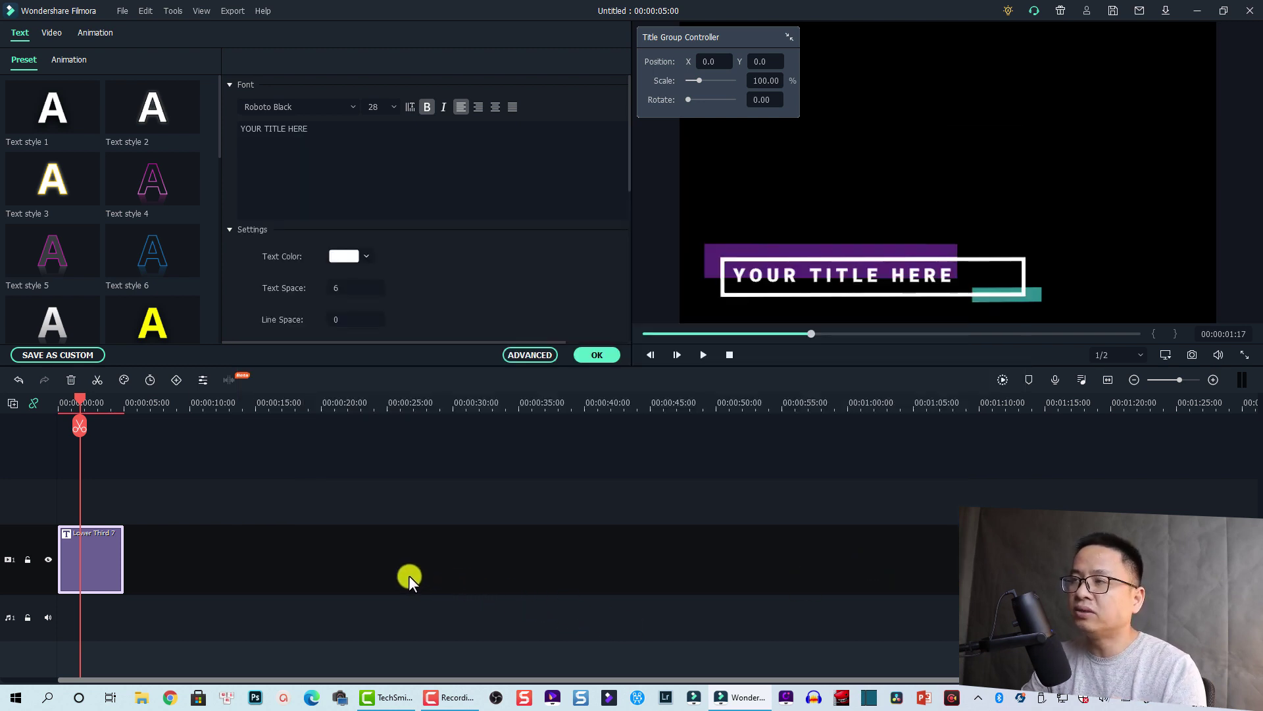
double_click(103, 560)
key("space")
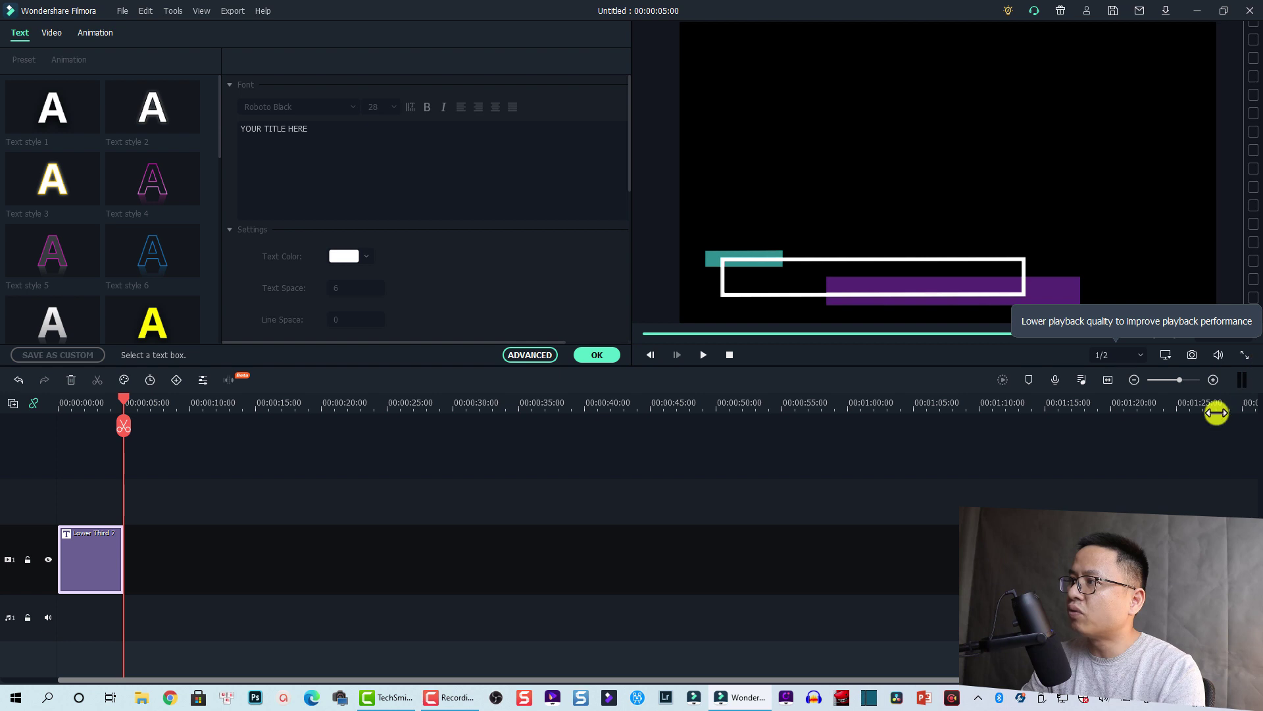
key("space")
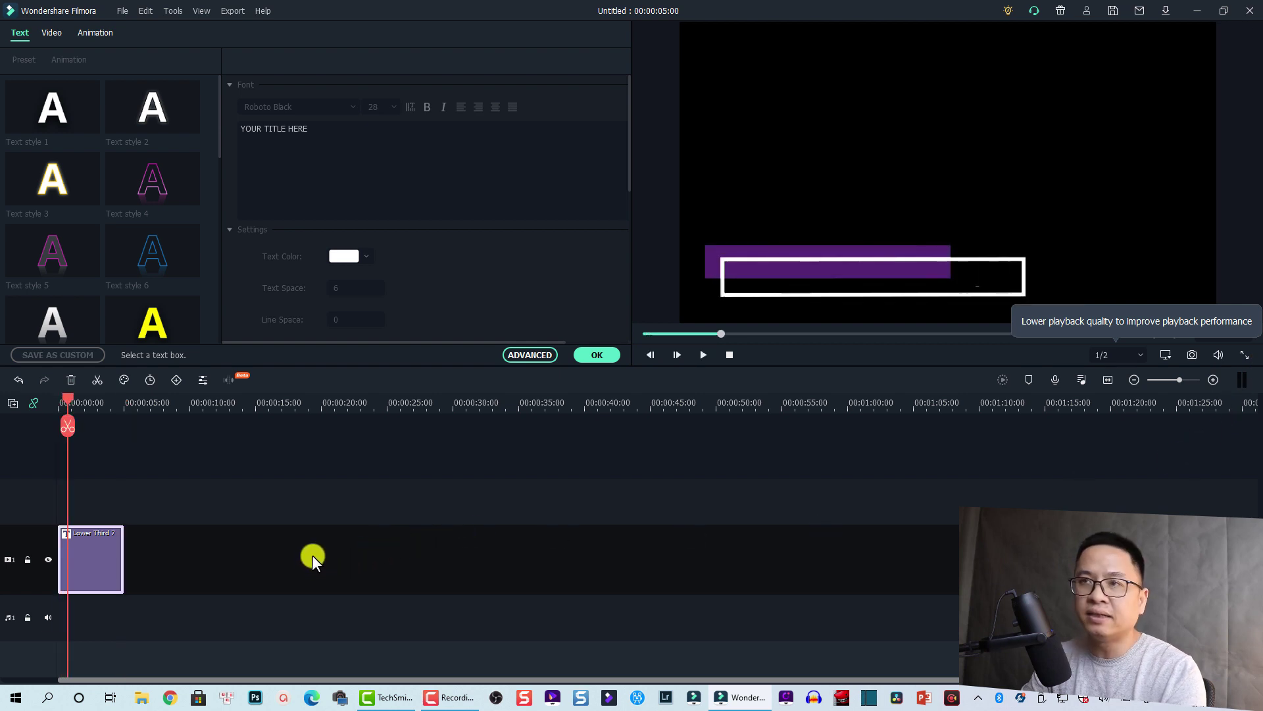
left_click(595, 354)
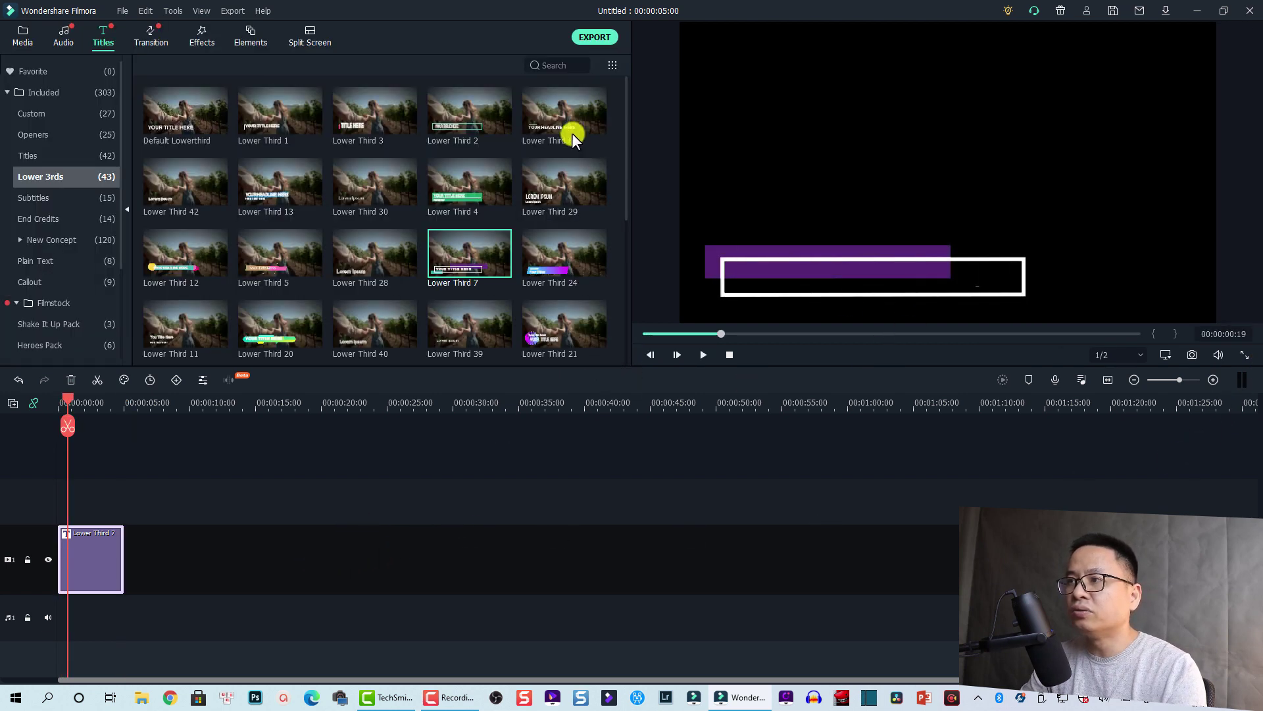
In the export dialog, rename the output file from My Video to Preset1
left_click(593, 38)
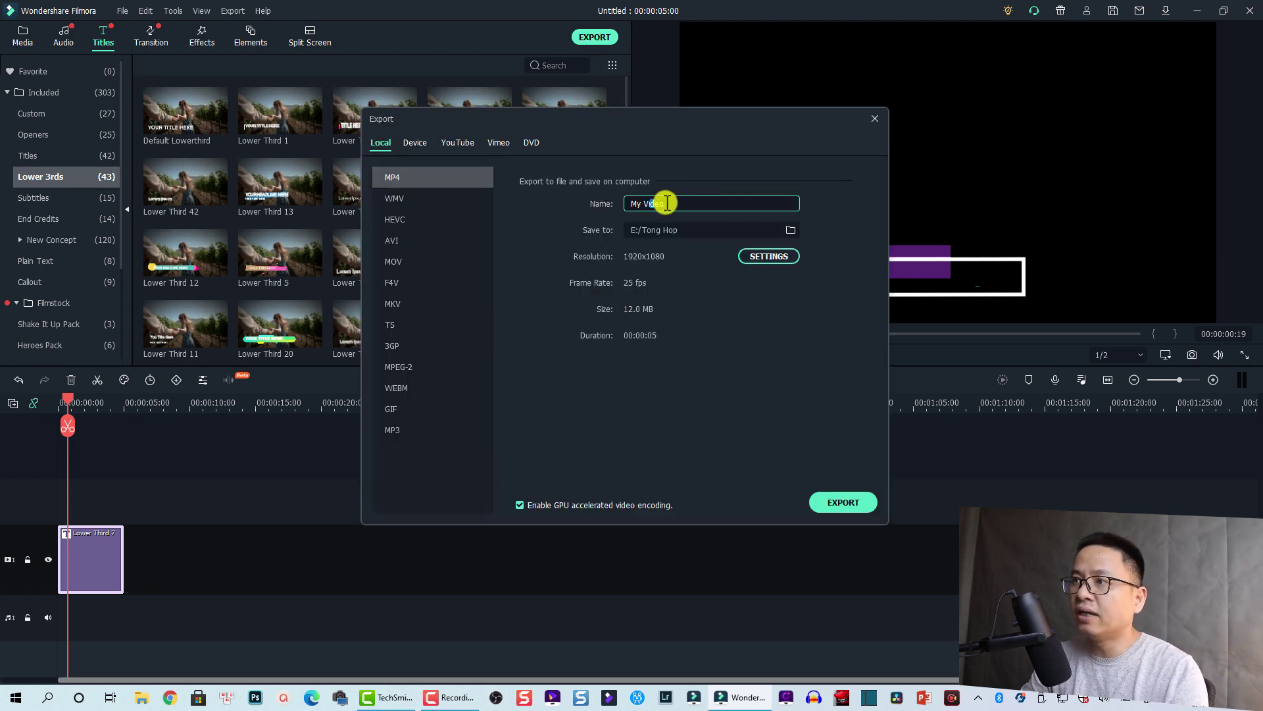
left_click_drag(656, 203, 592, 203)
key("BackSpace")
type("Pres")
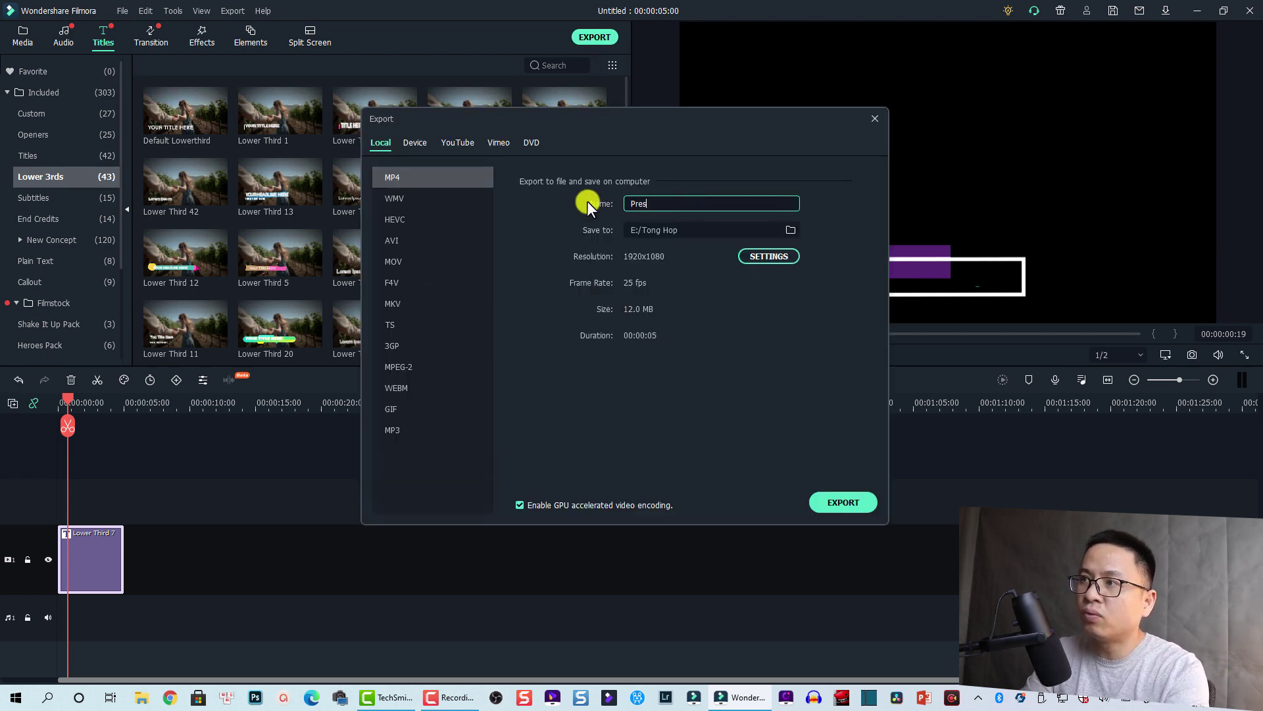
type("et1")
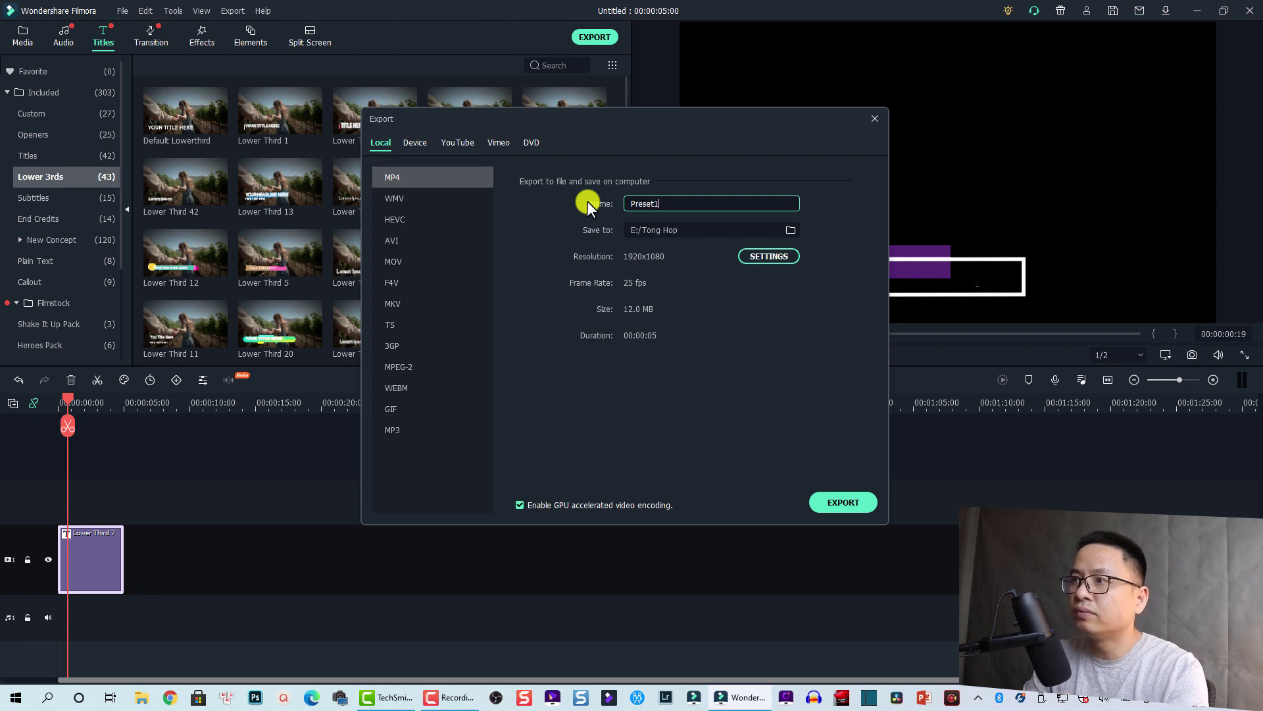
Set the export frame rate to 24 fps and start exporting the MP4
left_click(768, 256)
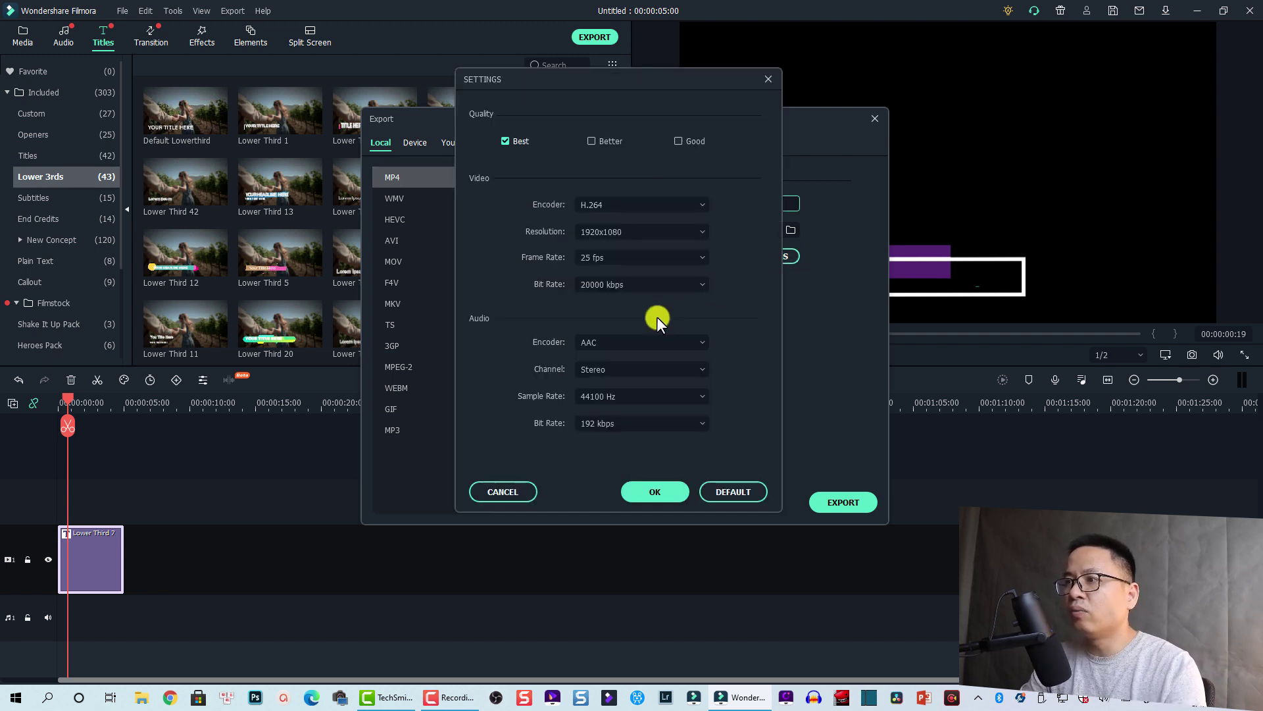
left_click(606, 256)
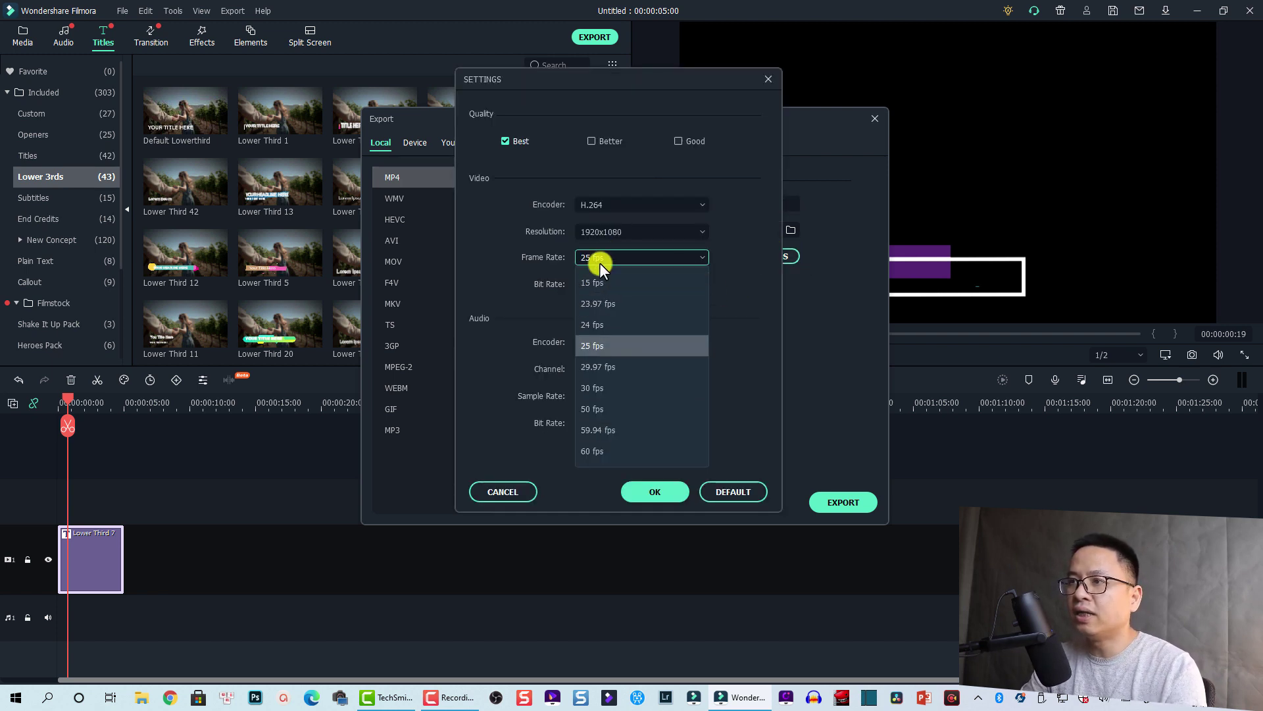
left_click(586, 329)
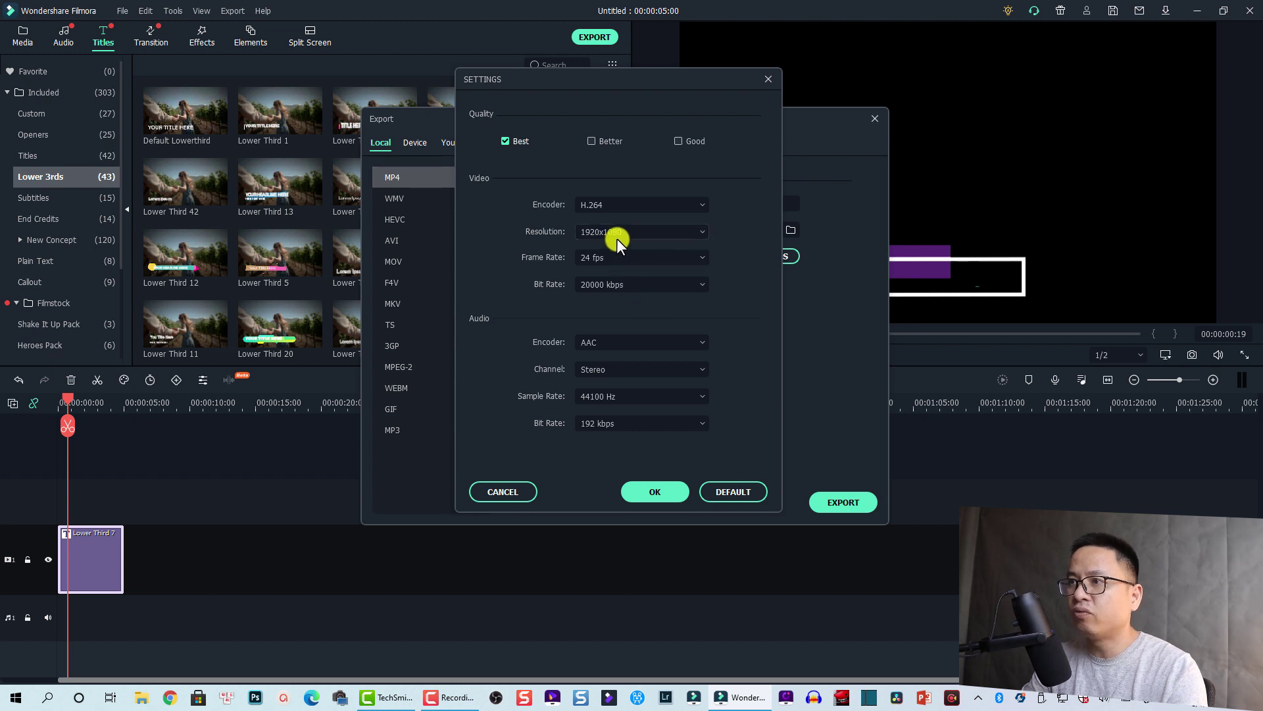
left_click(639, 488)
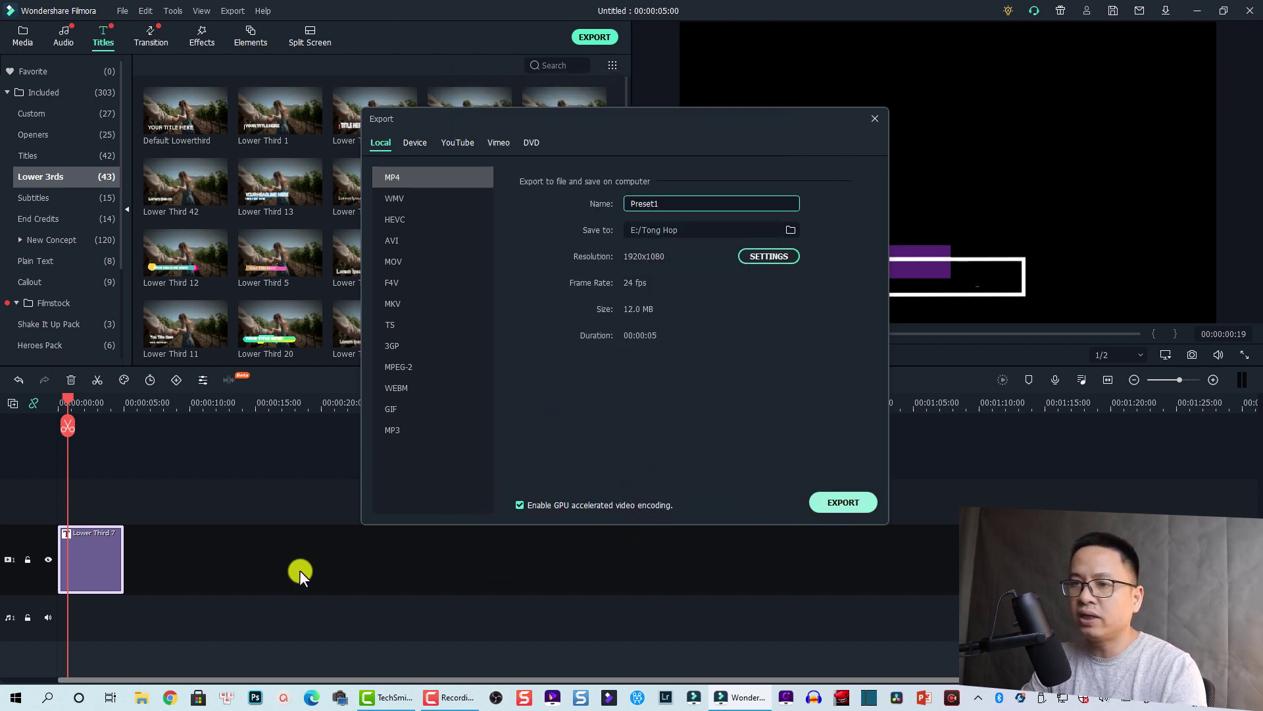
key("Escape")
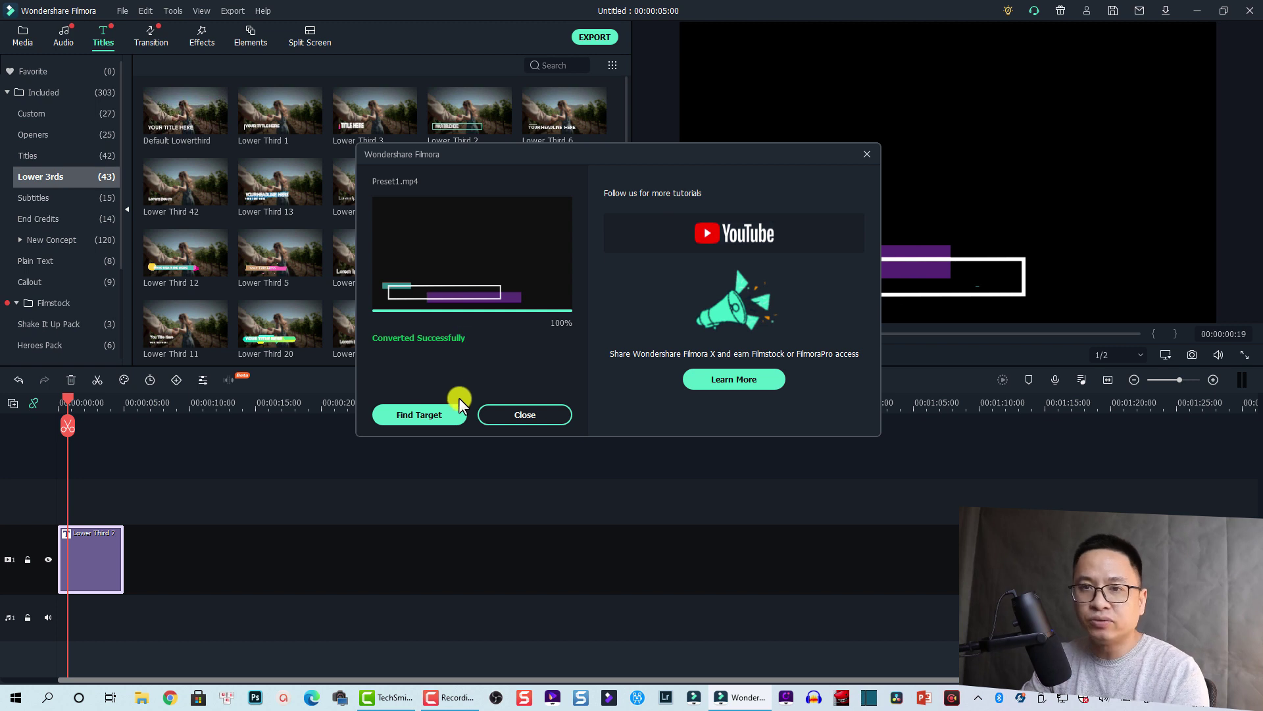
Import Preset1.mp4 from its Tong Hop export folder into the Project Media folder
left_click(415, 415)
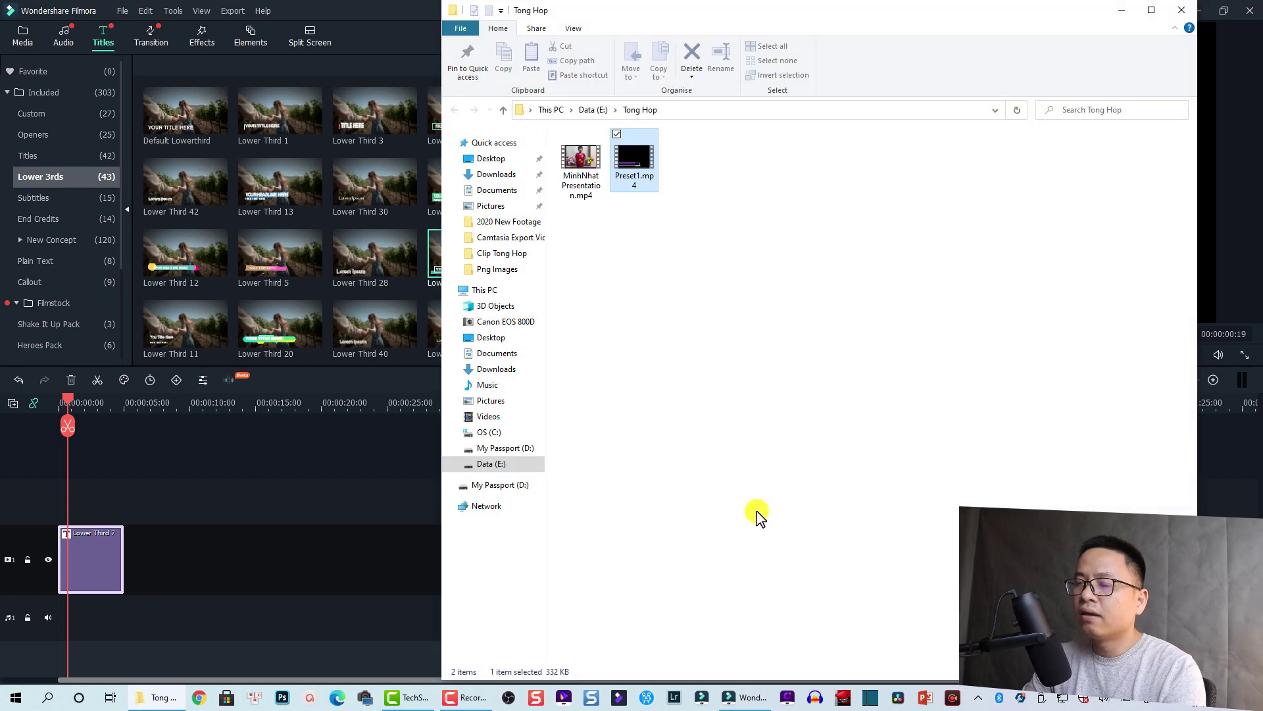
left_click(617, 172)
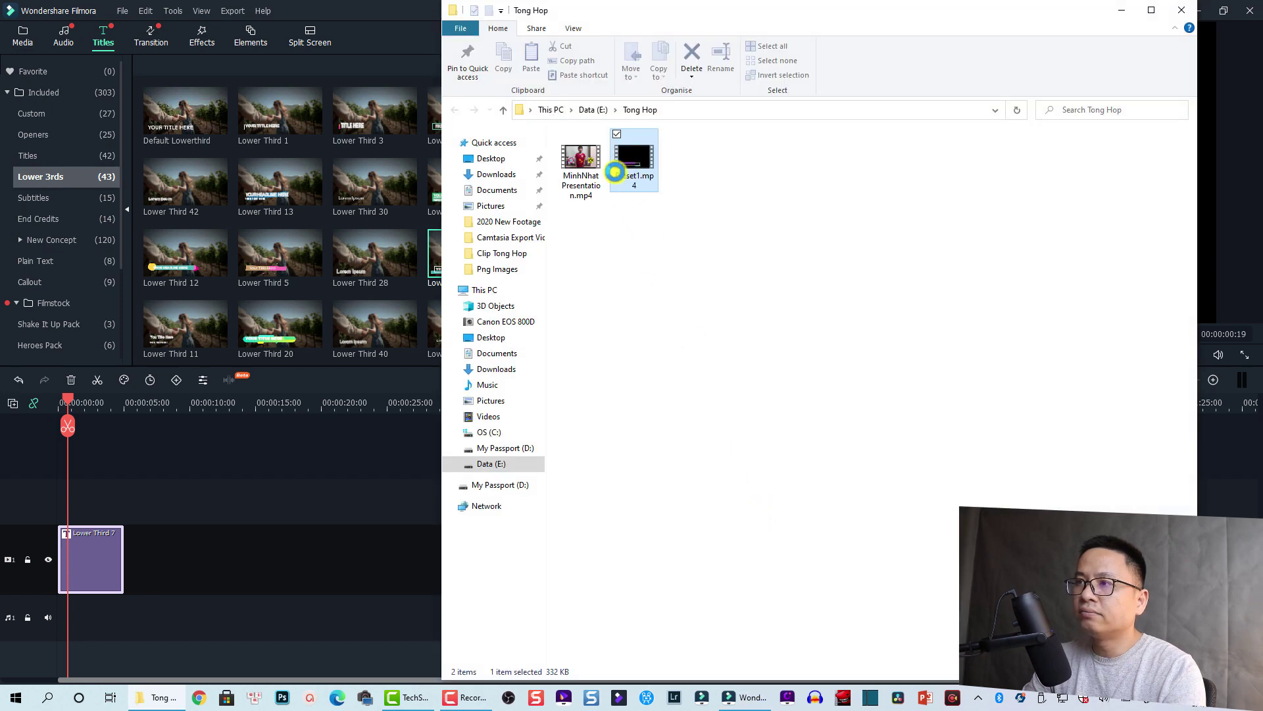
left_click(23, 34)
left_click(28, 86)
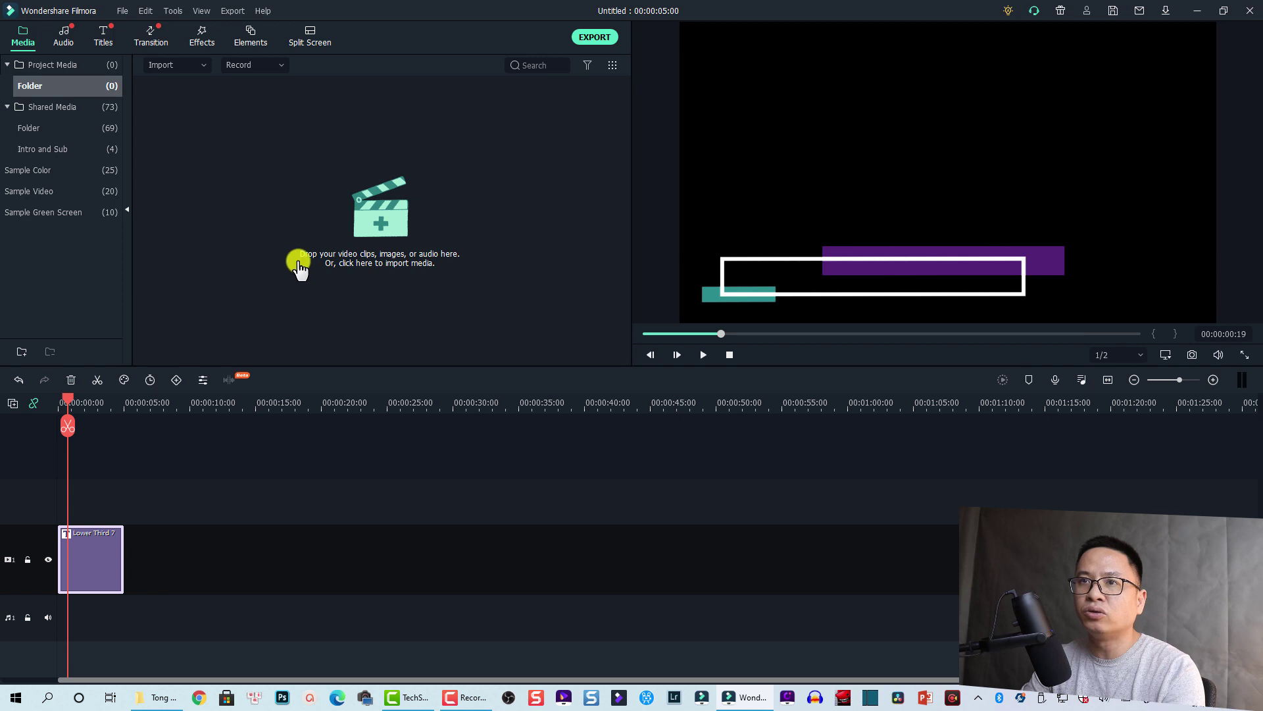
left_click(160, 697)
left_click_drag(636, 164, 286, 220)
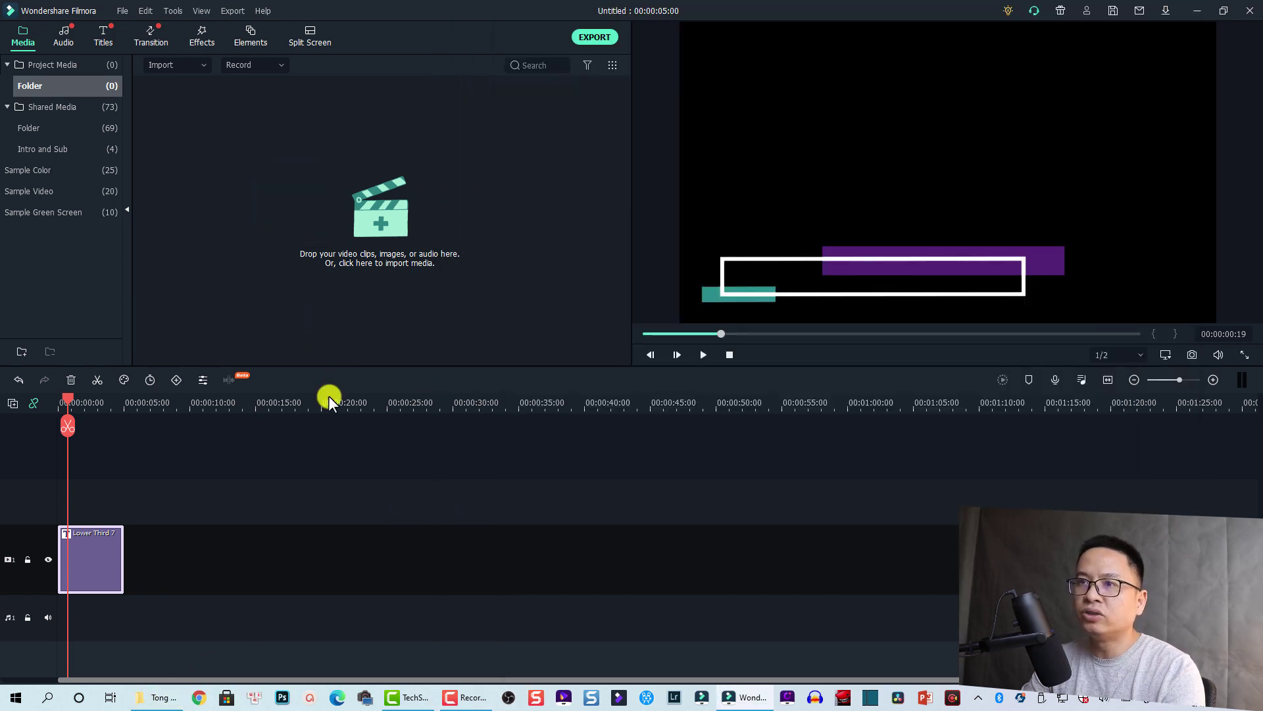
left_click_drag(312, 508, 79, 495)
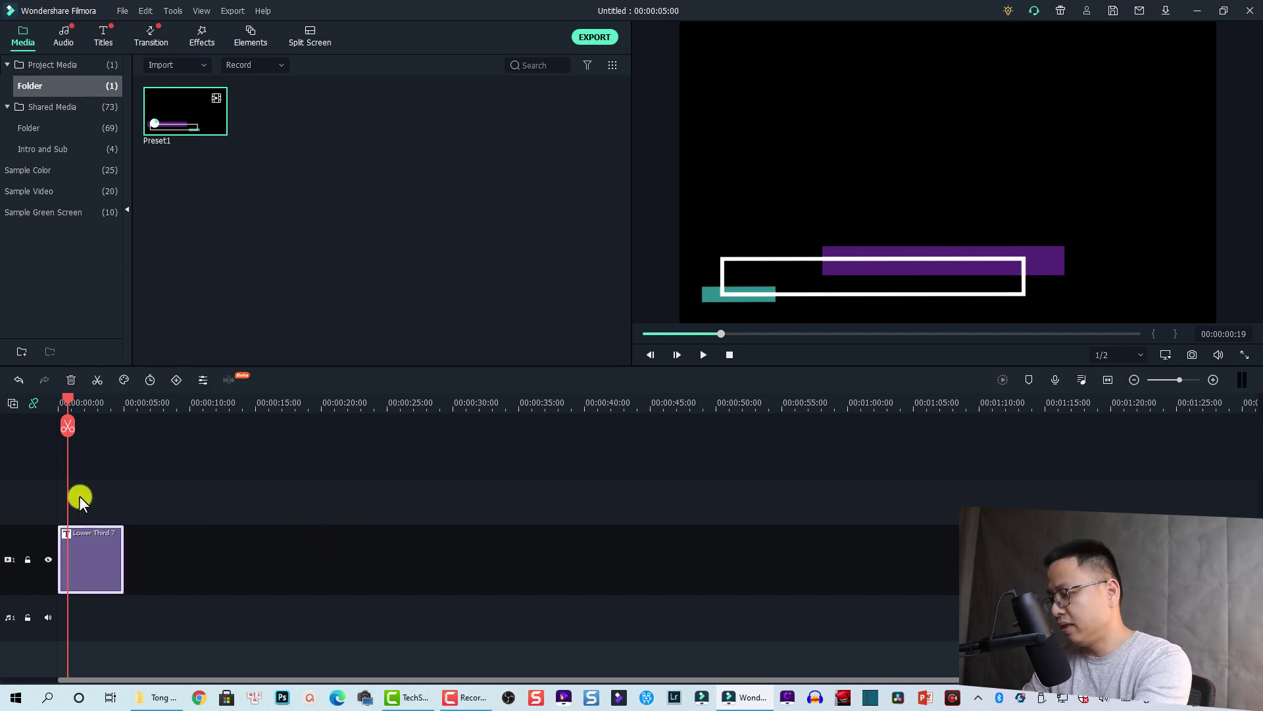
Replace Lower Third 7 with Preset1 on track 1, match the project to 1920x1080 24fps, and preview
key("Delete")
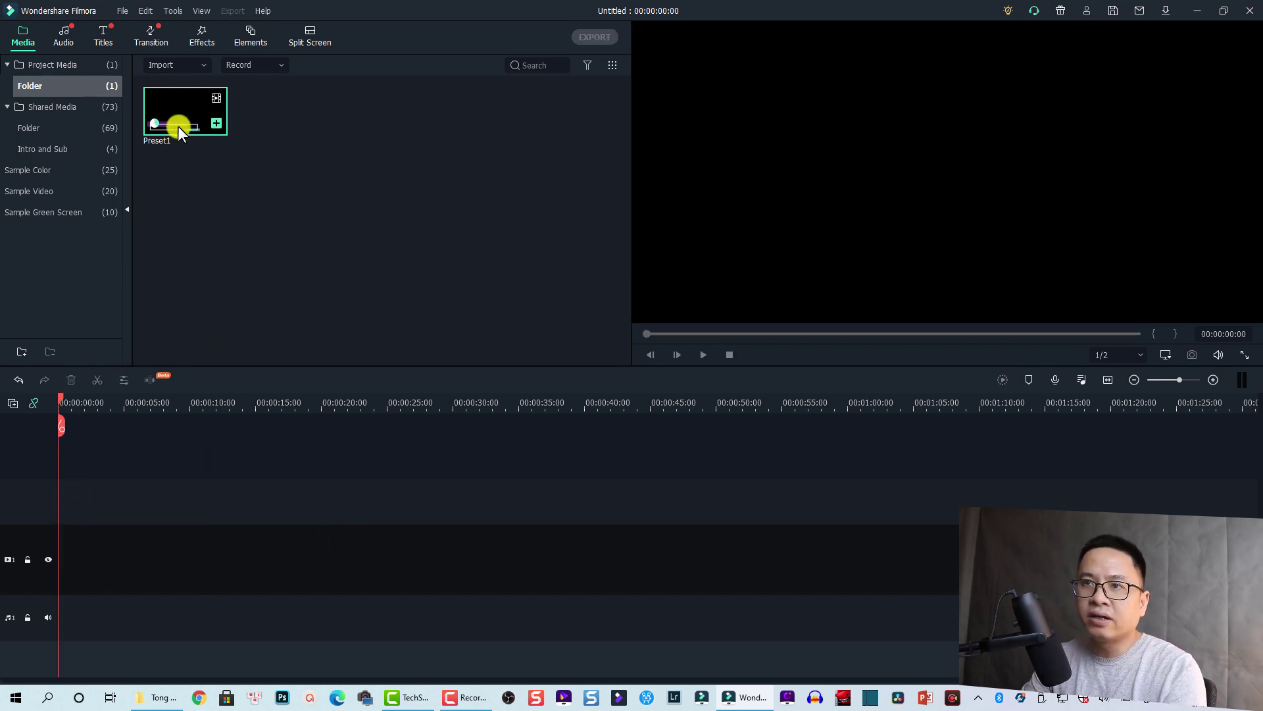
left_click_drag(178, 125, 54, 565)
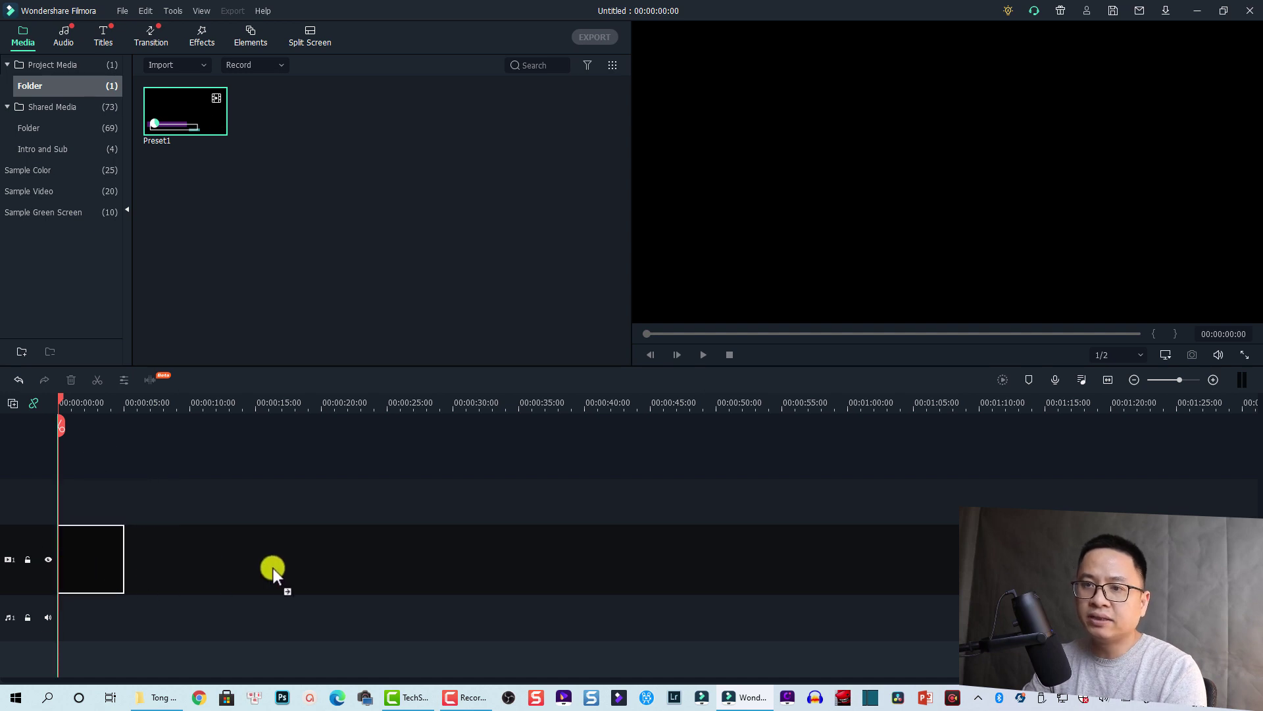
left_click_drag(273, 567, 259, 570)
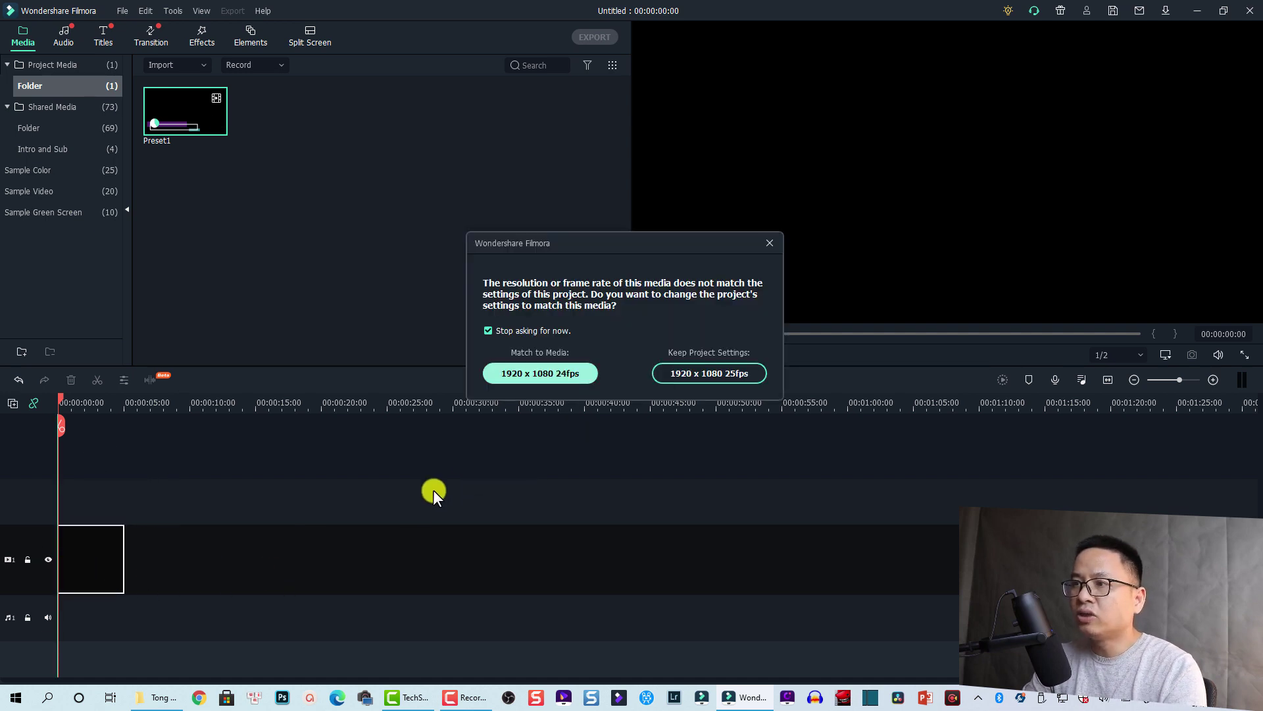
key("Return")
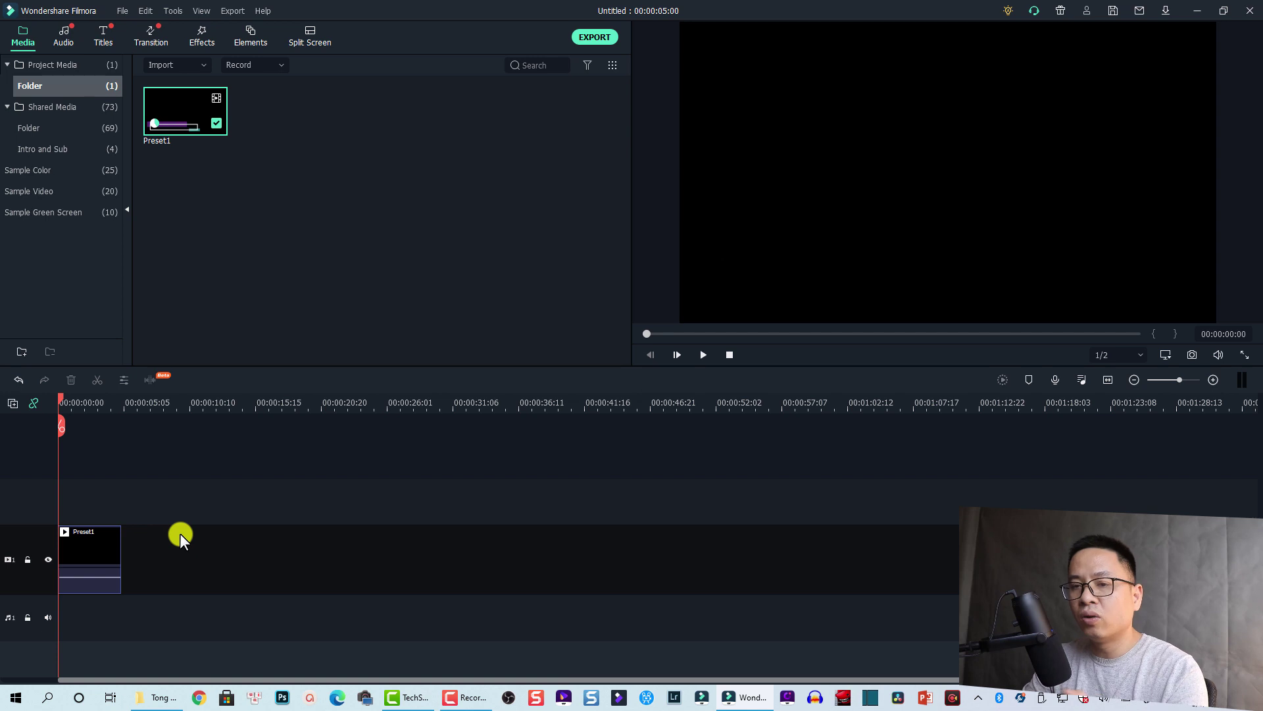
key("space")
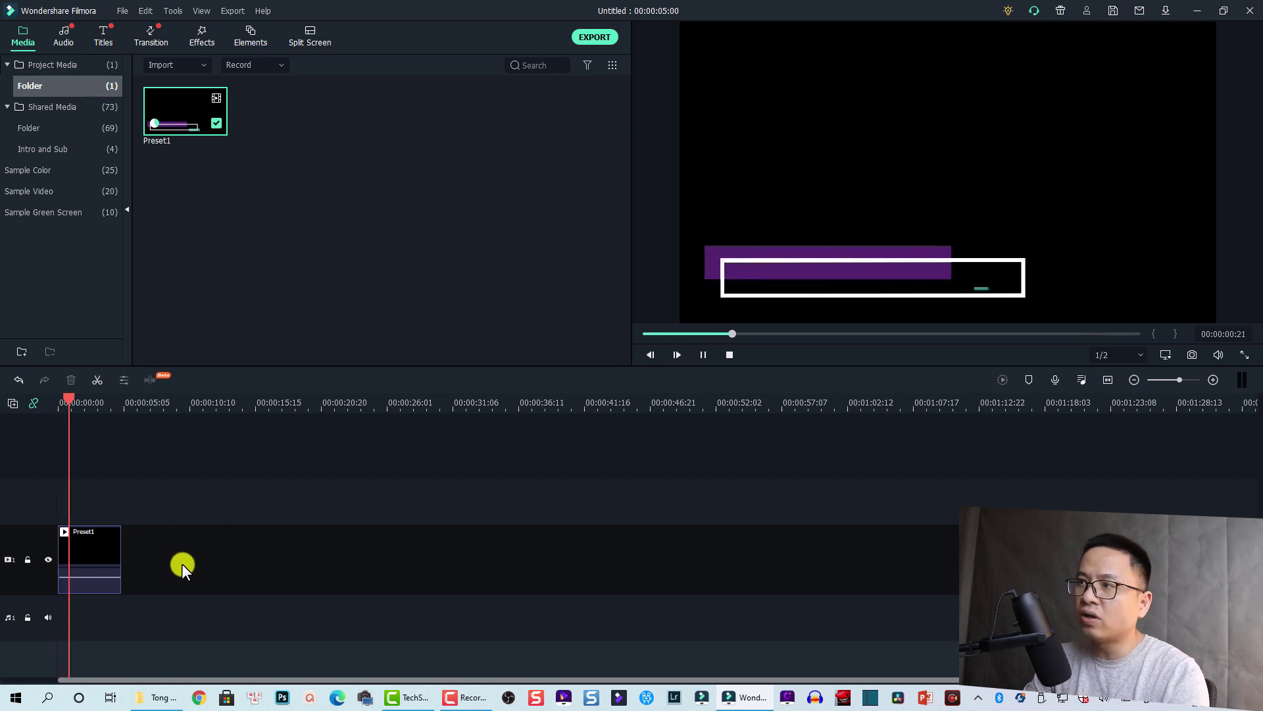
key("space")
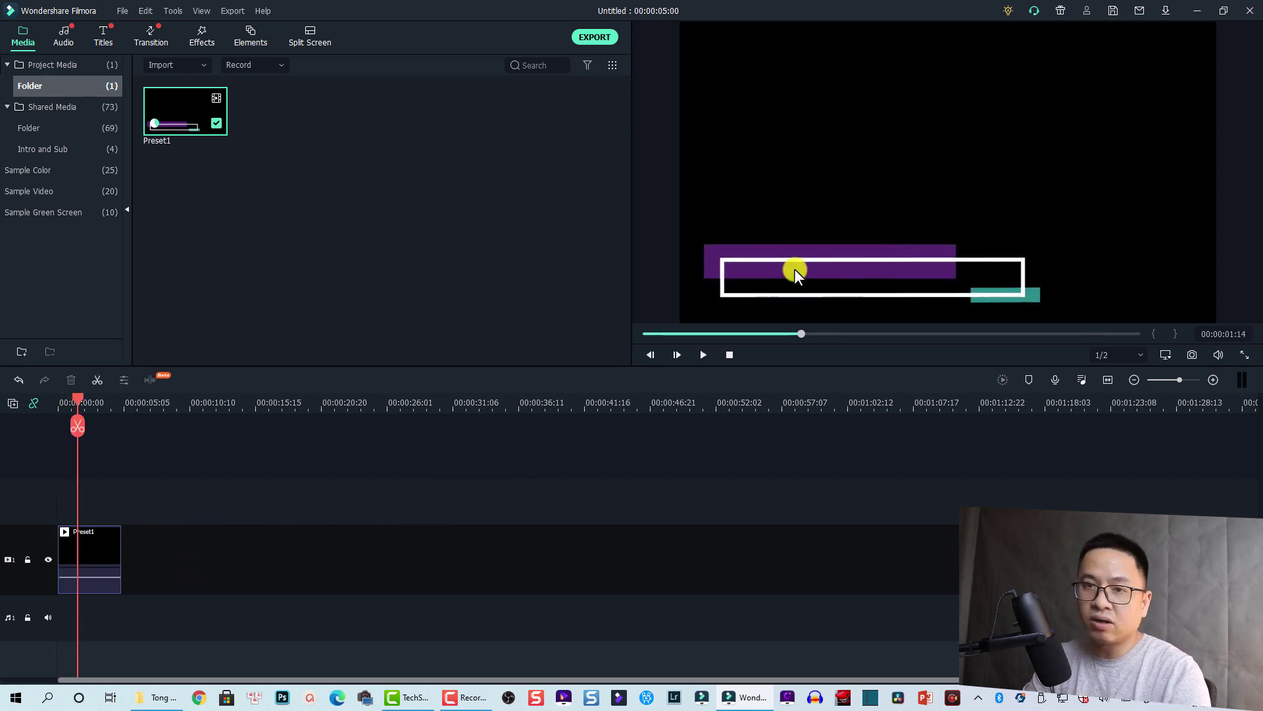
Set Preset1's White Balance to Temperature 48.09 and Tint -54.19 in the Color tab
double_click(82, 555)
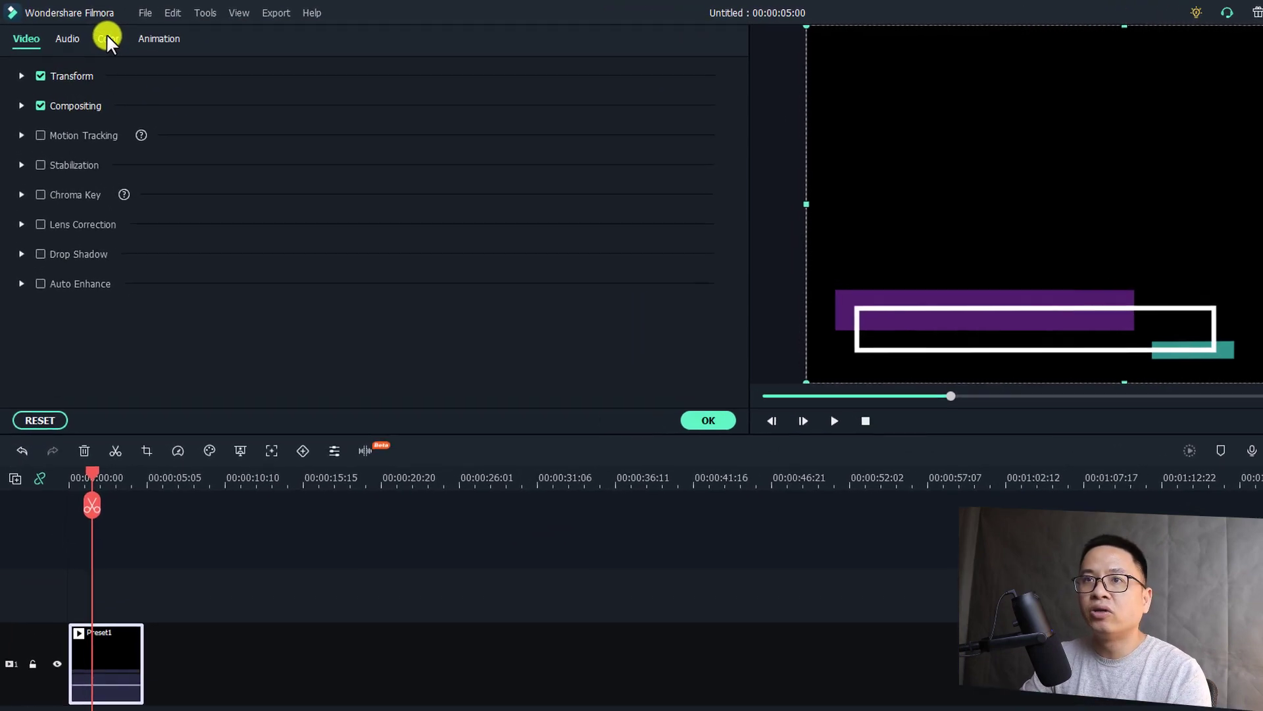
left_click(95, 34)
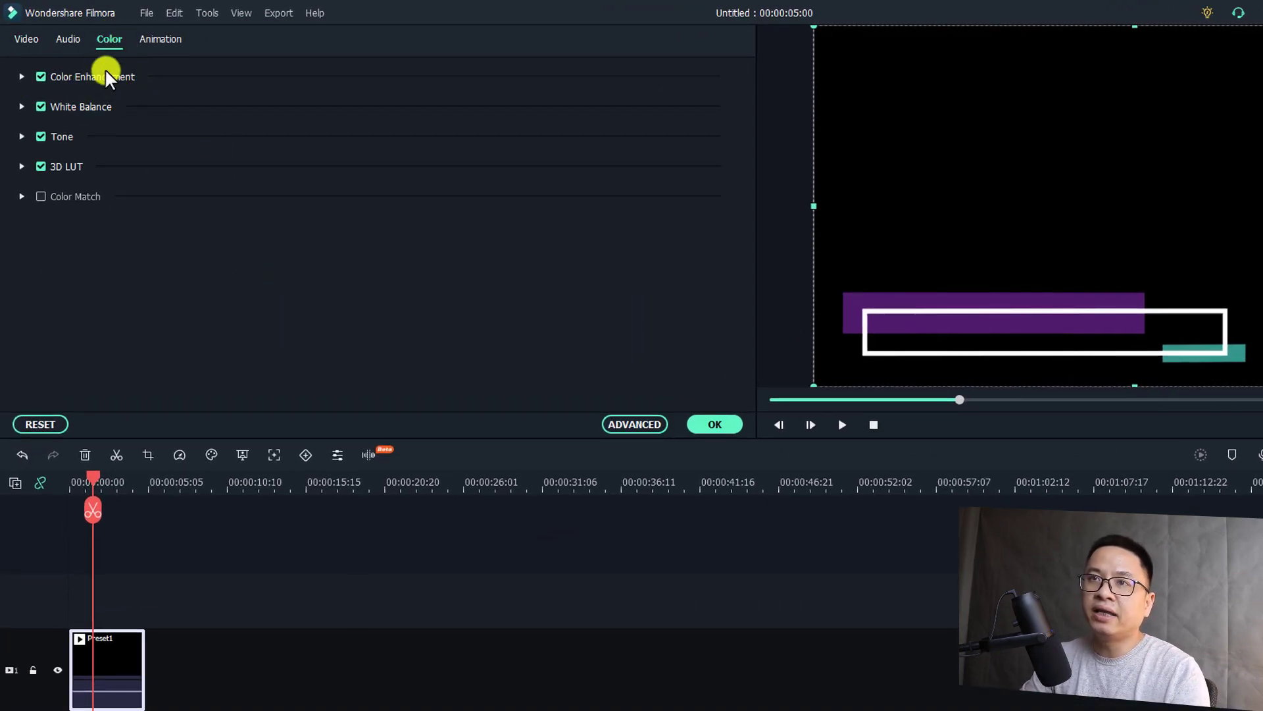
left_click(22, 107)
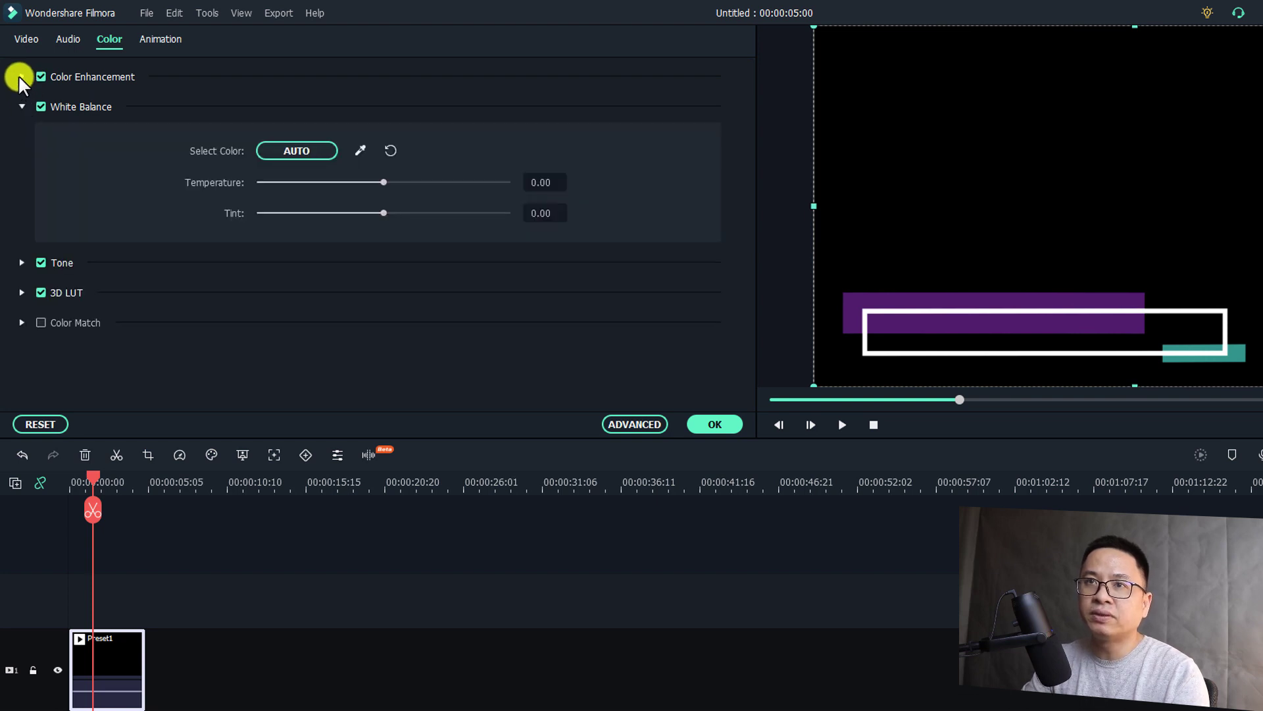
left_click(22, 76)
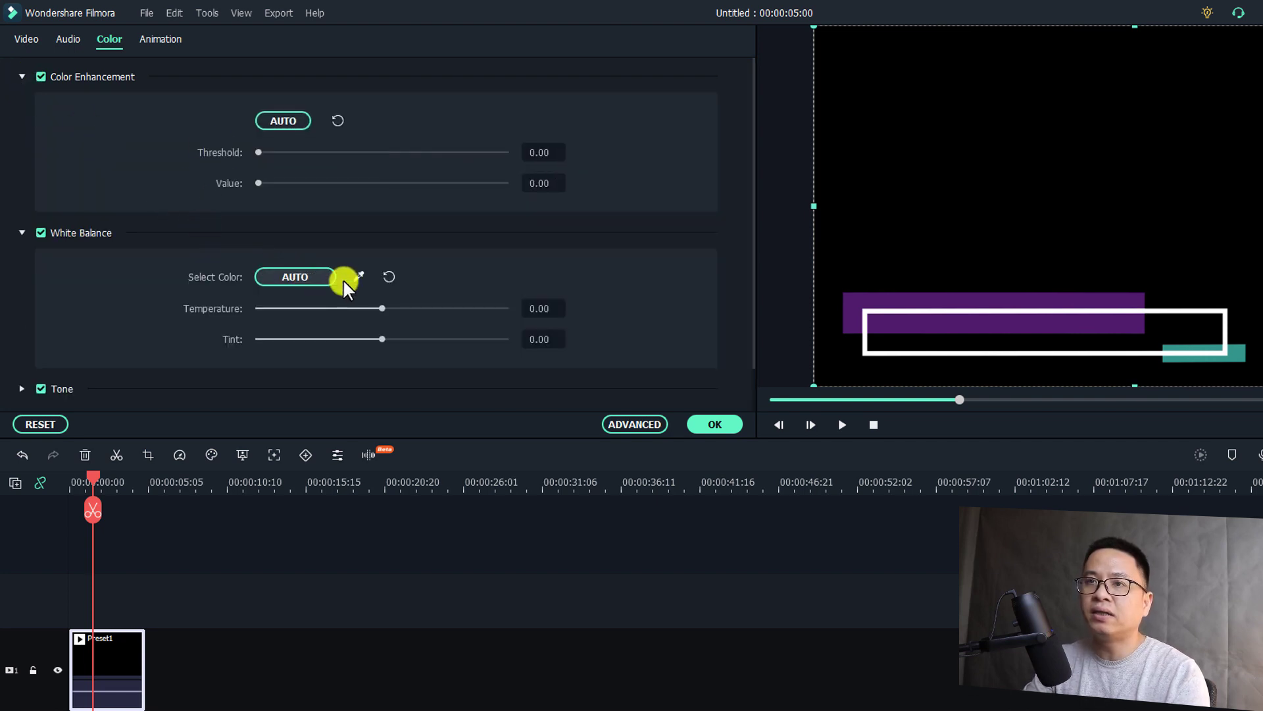
scroll(378, 313, "down", 1)
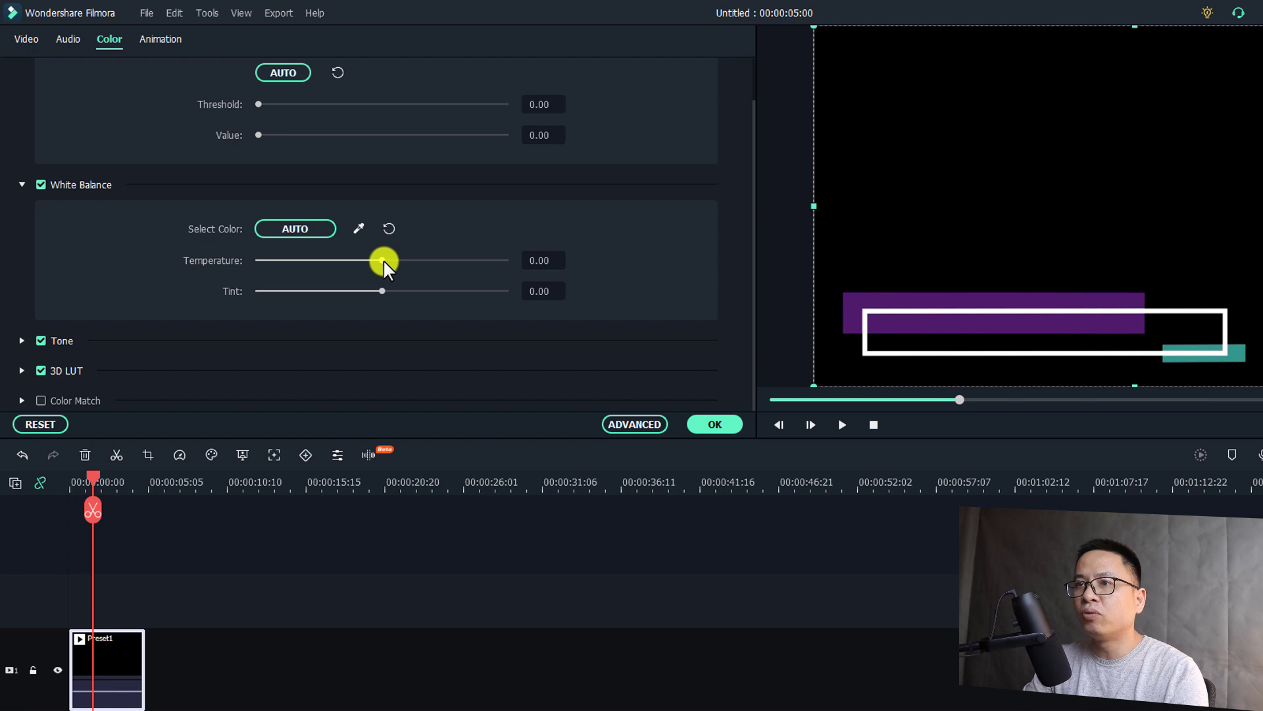
left_click_drag(383, 261, 479, 270)
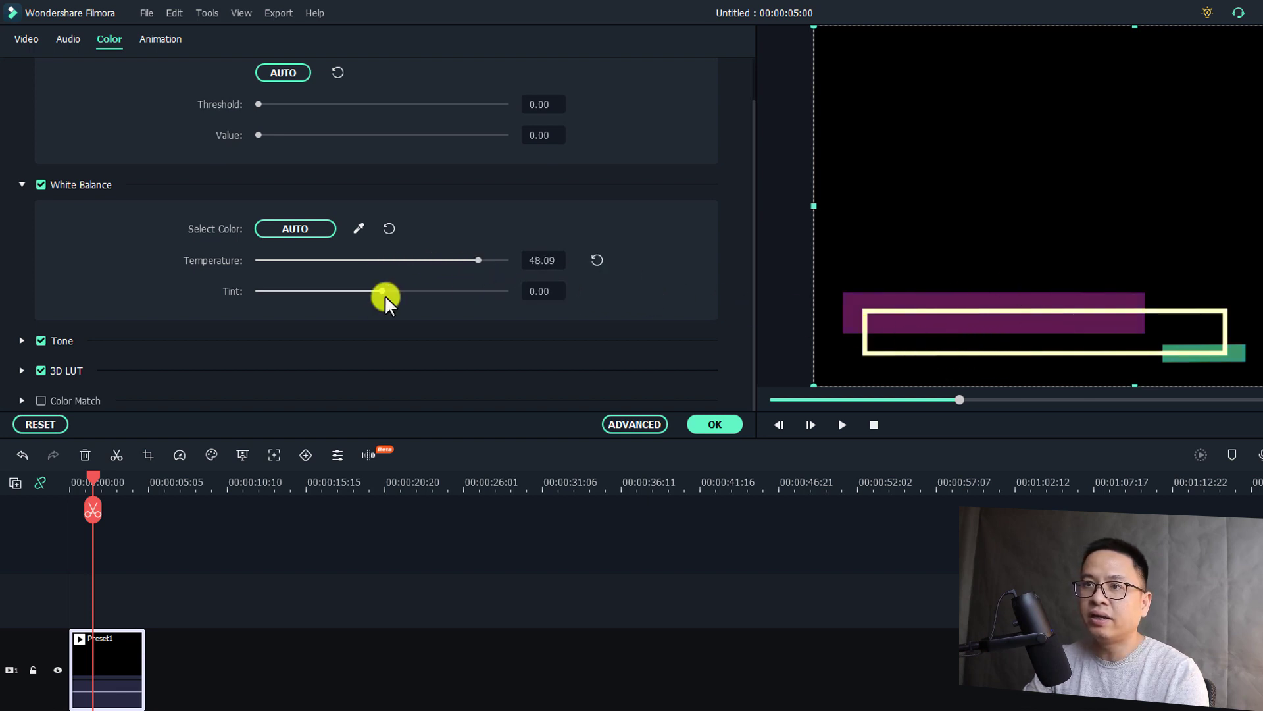
left_click_drag(385, 295, 285, 296)
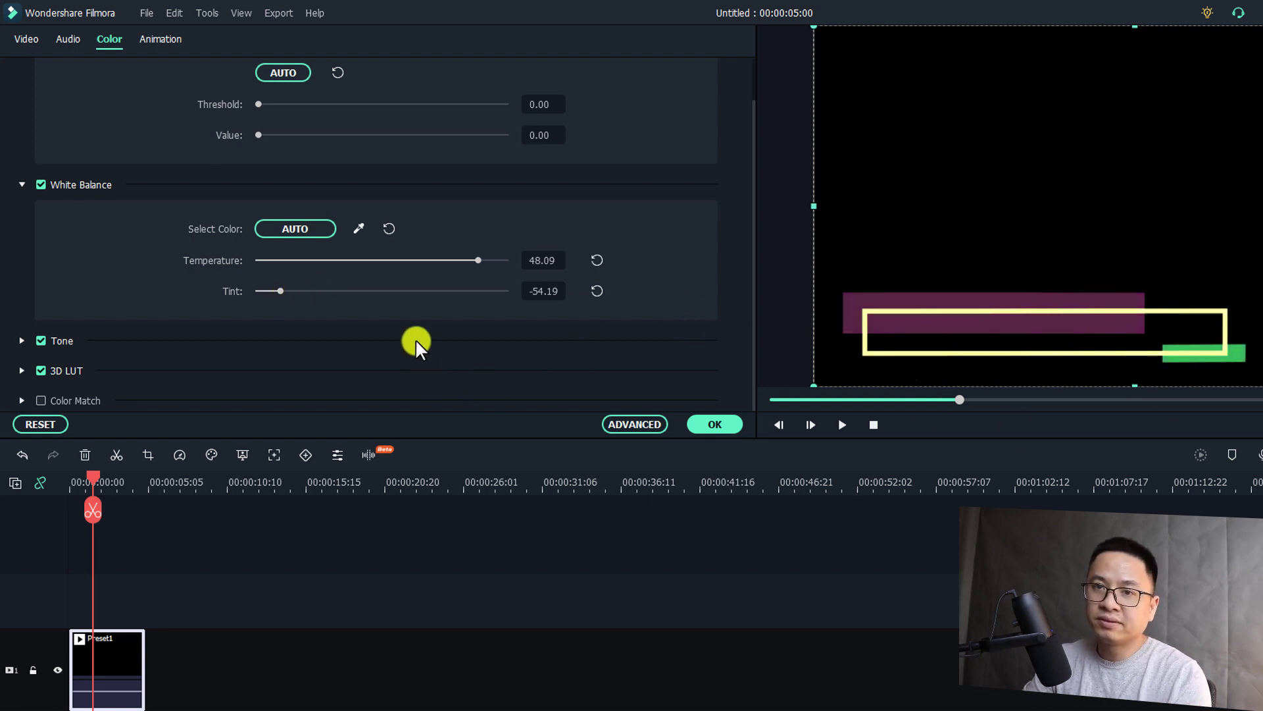
Set the Tone Contrast to 77 and Saturation to -38
left_click(22, 341)
scroll(202, 356, "down", 2)
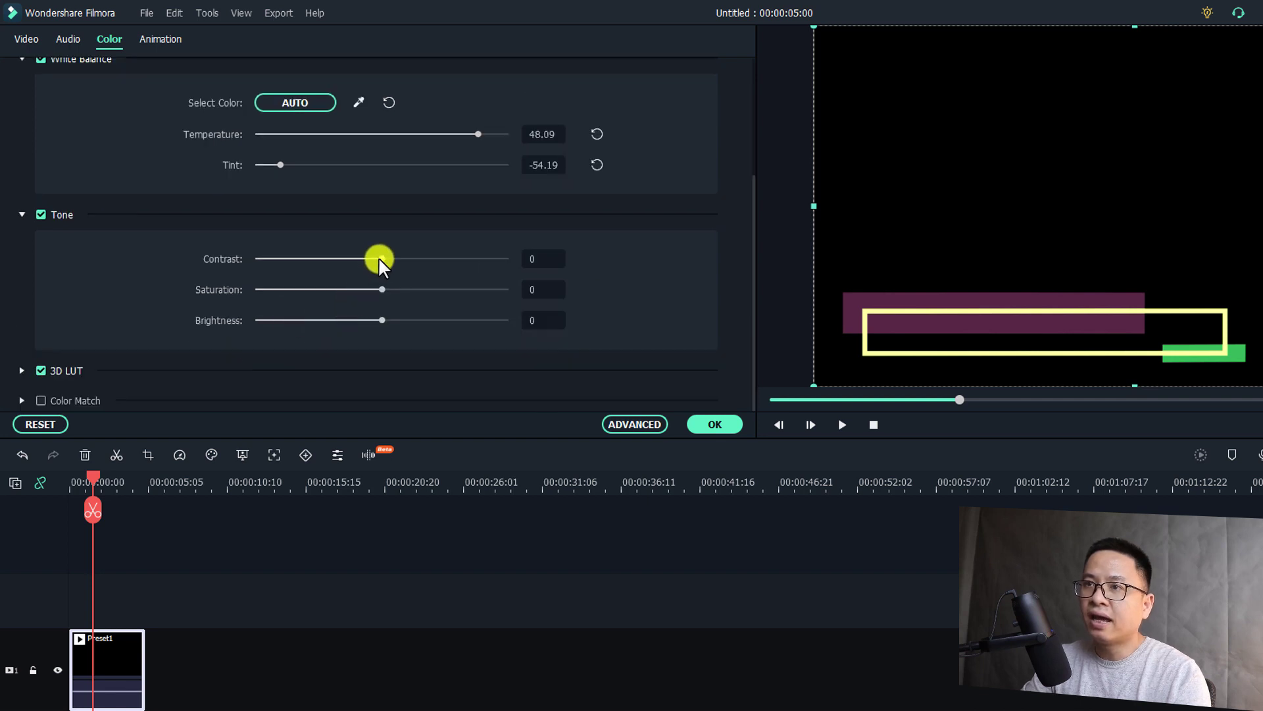
left_click_drag(380, 259, 479, 279)
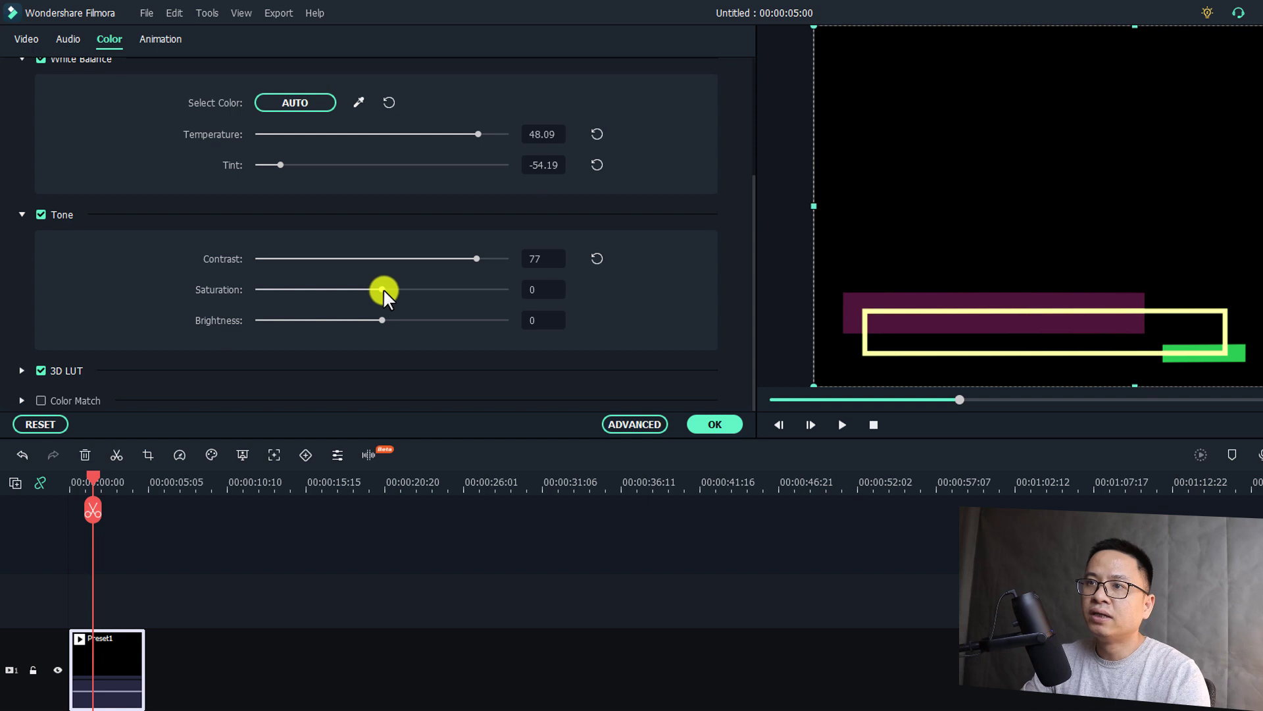
left_click_drag(383, 291, 334, 291)
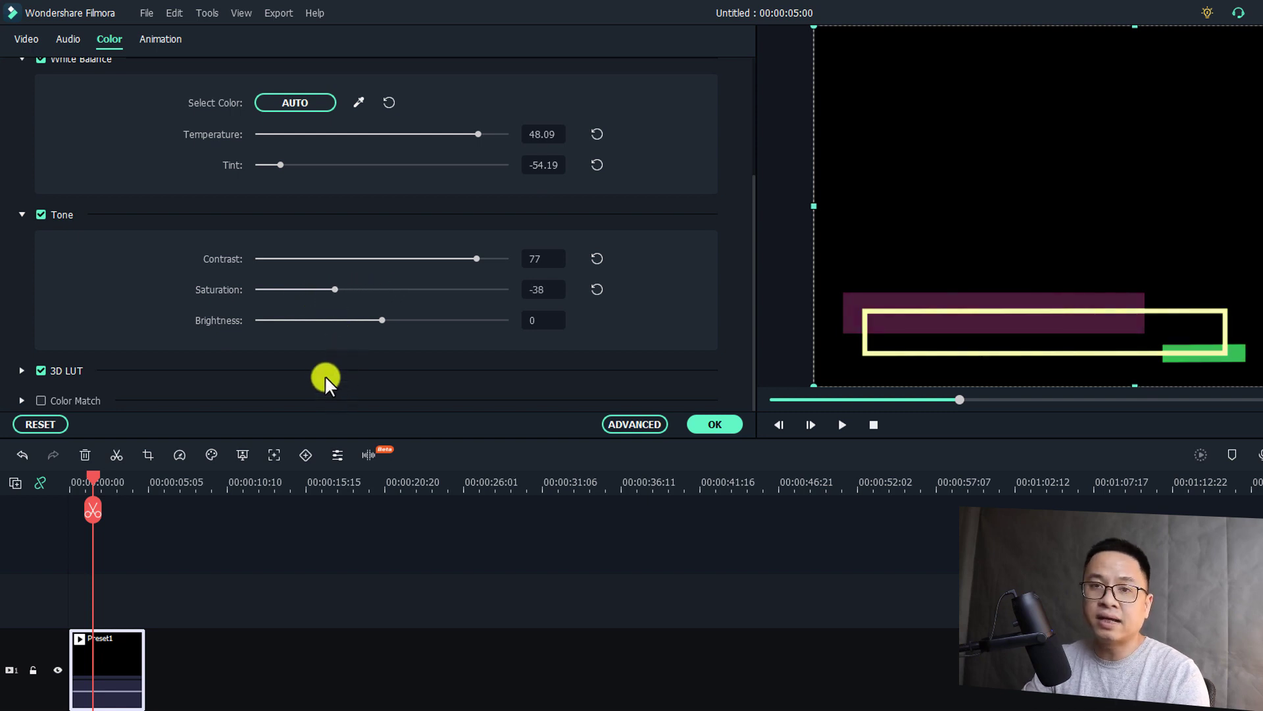
Apply the Harry Potter 3D LUT to the clip
left_click(23, 371)
left_click(415, 351)
scroll(382, 483, "down", 2)
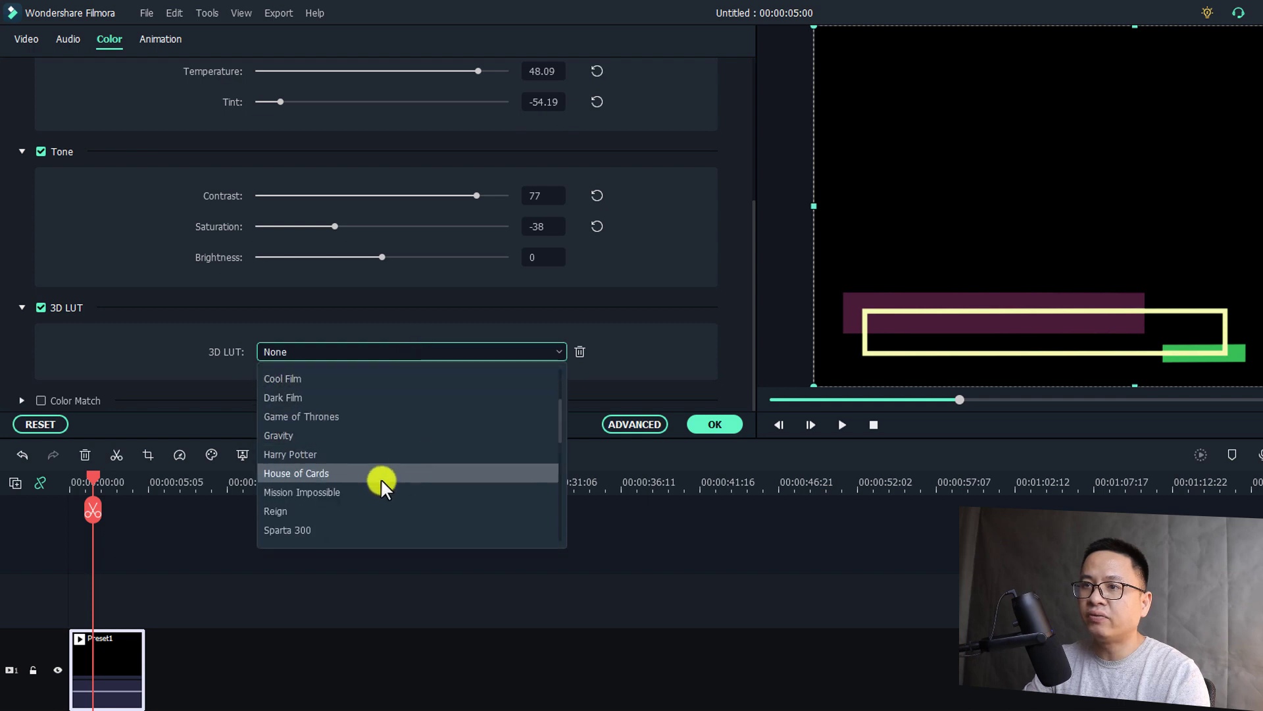
left_click(358, 454)
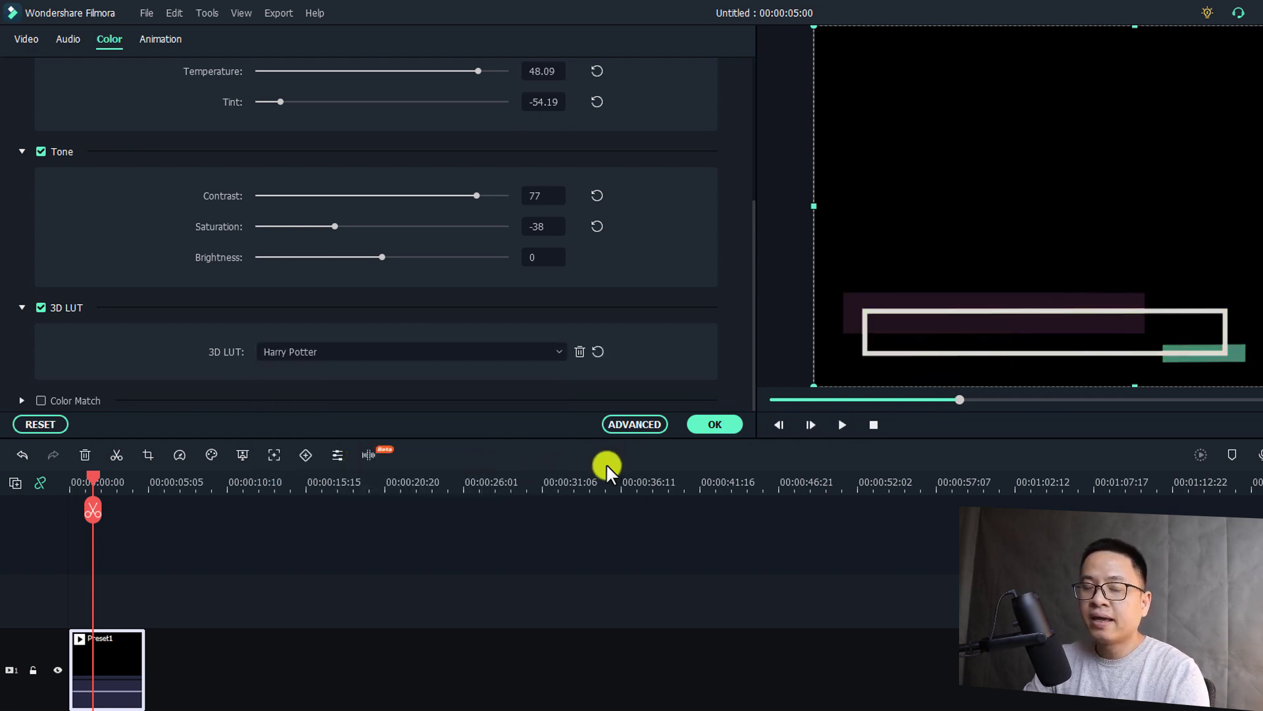
Open Advanced Color Correction and play the clip in its preview
left_click(634, 425)
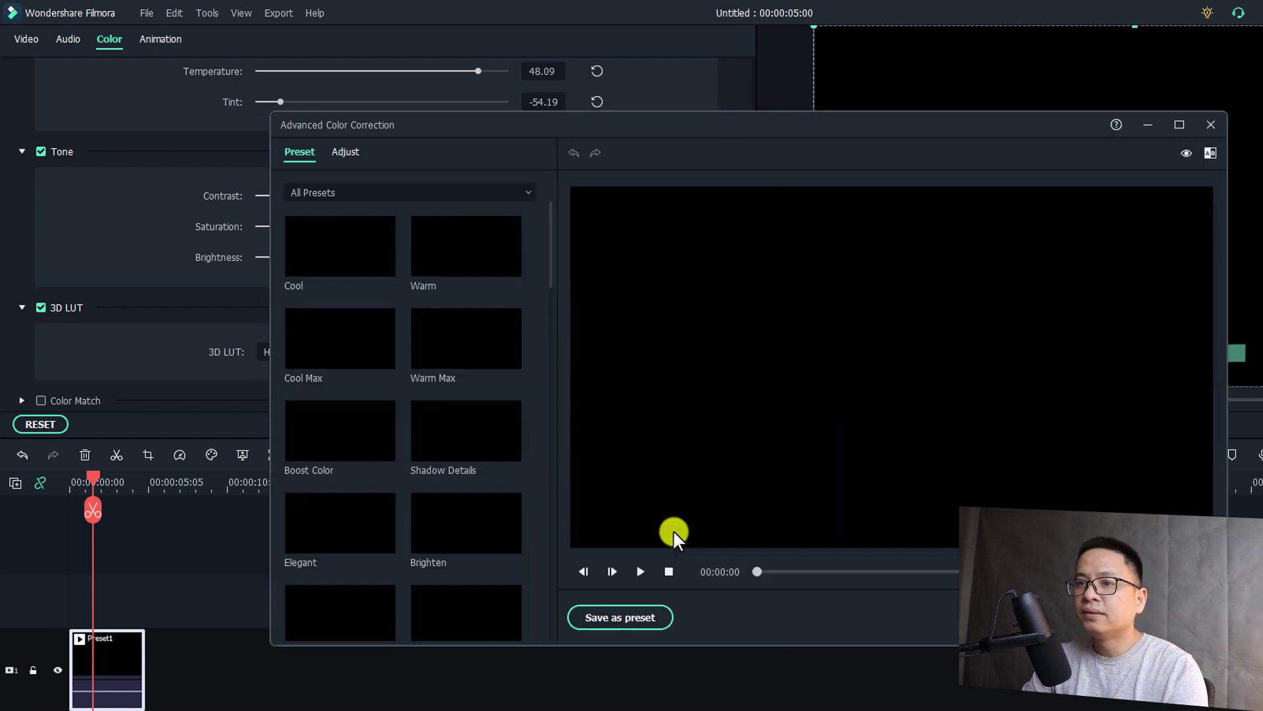
left_click(640, 570)
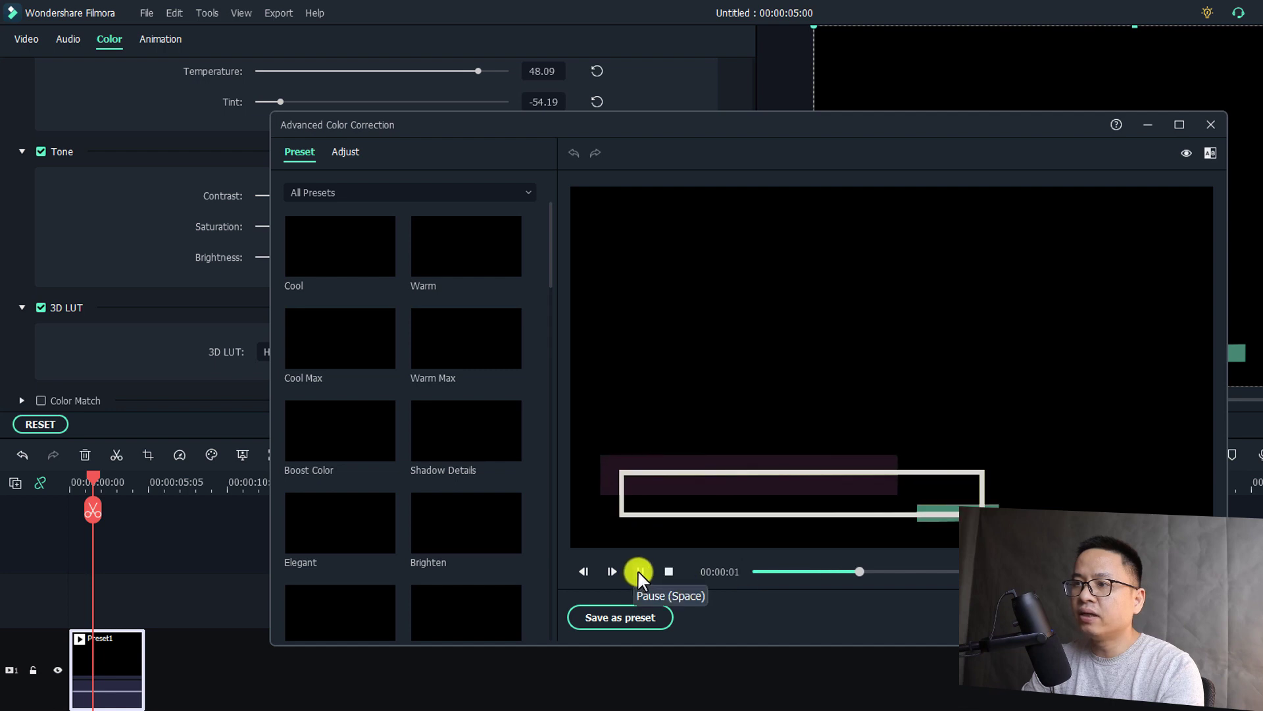
left_click(639, 571)
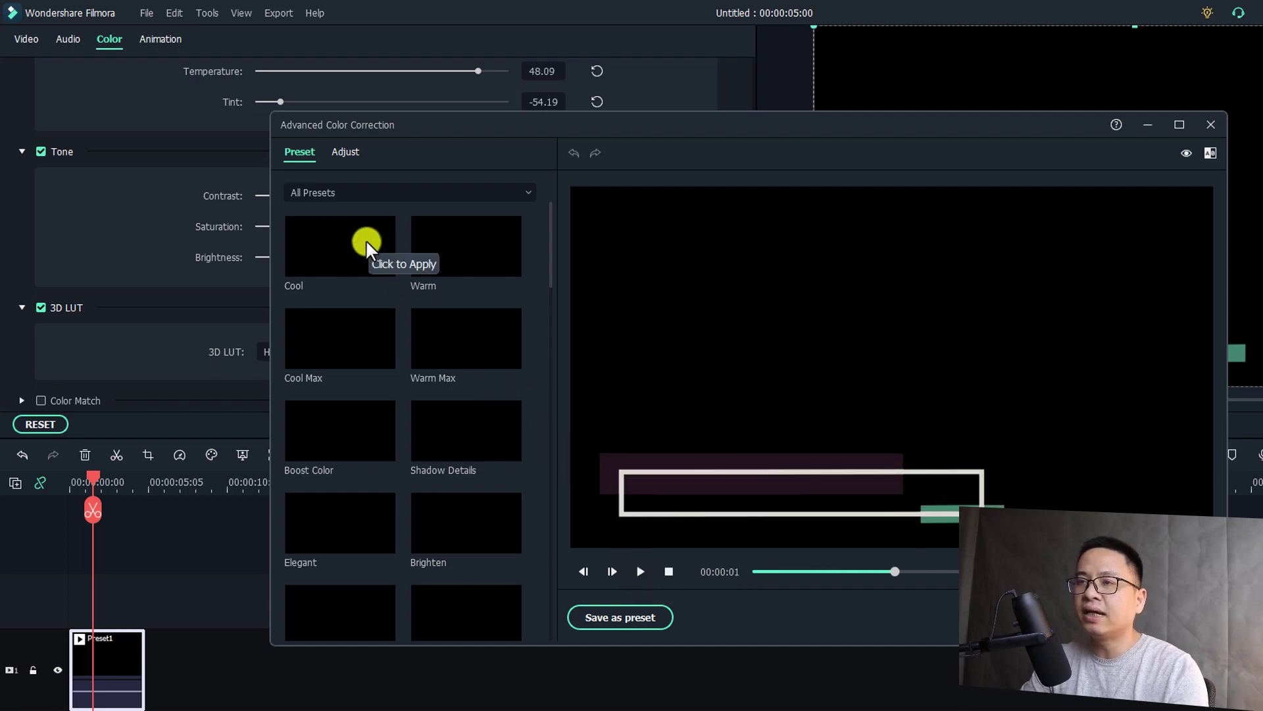
scroll(394, 263, "down", 10)
scroll(380, 313, "up", 10)
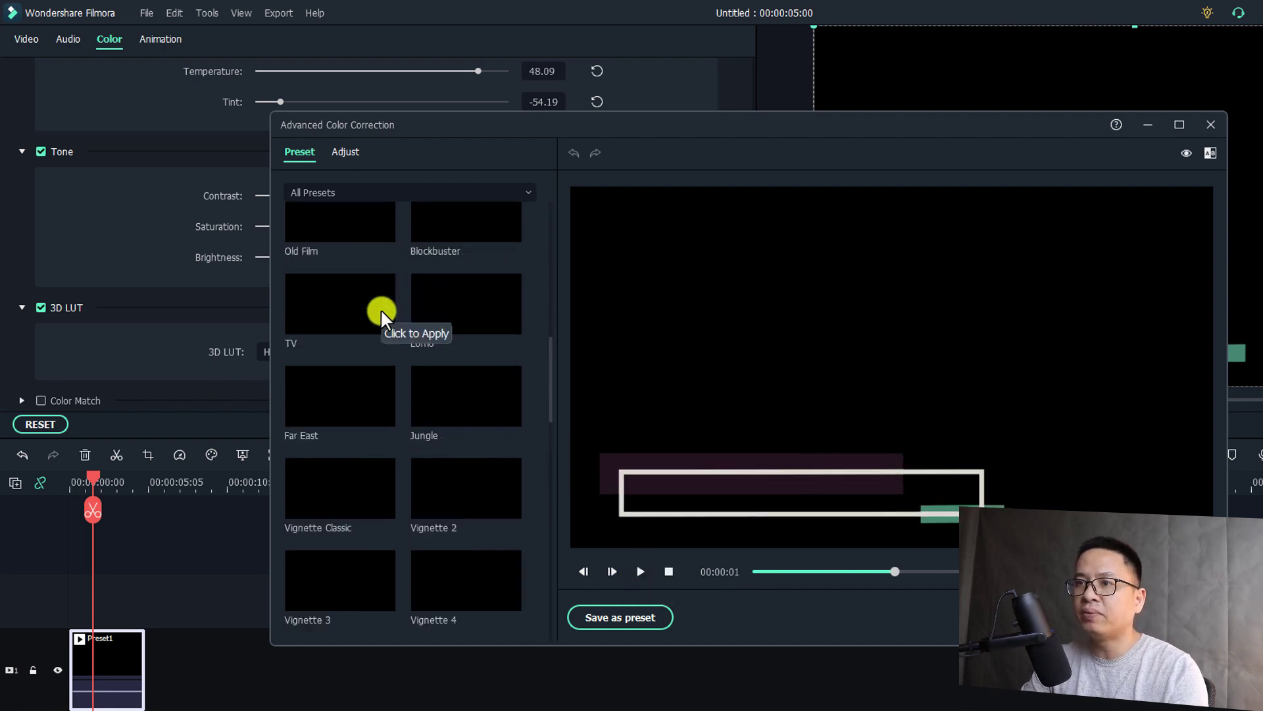
Compare the Cool, Warm and Warm Max presets, then apply Cyberpunk 1
left_click(309, 263)
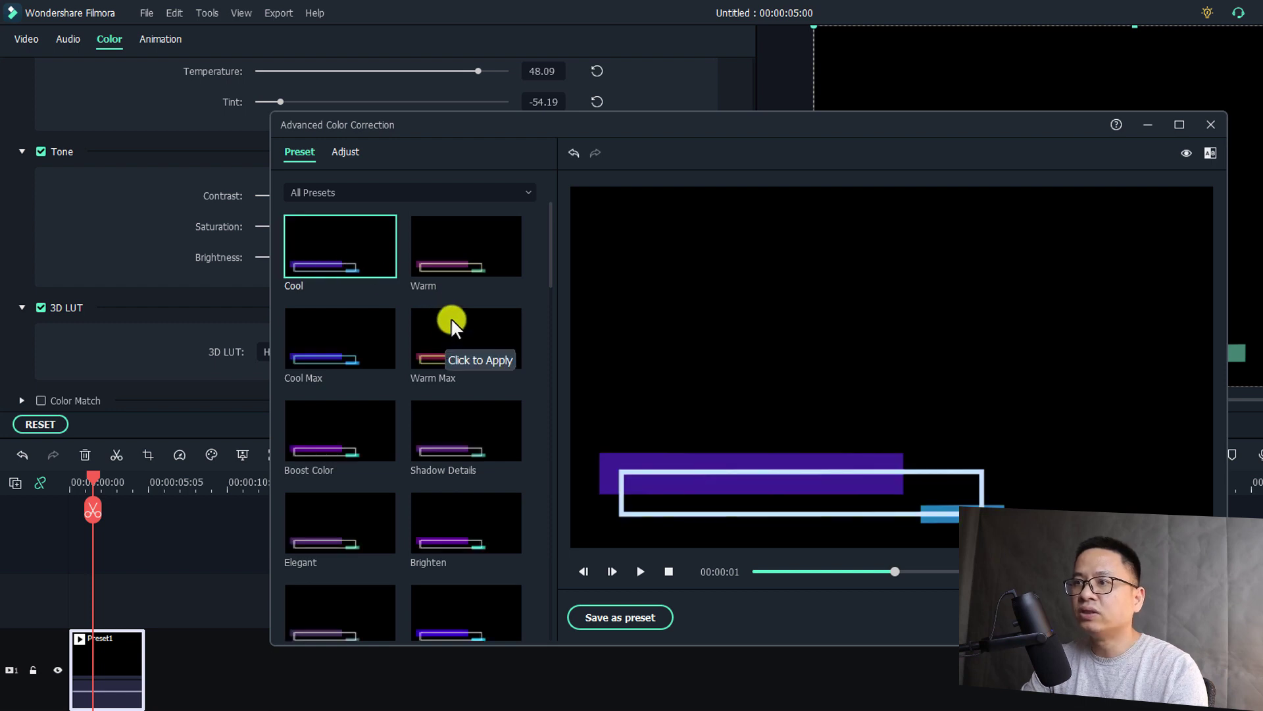
left_click(442, 250)
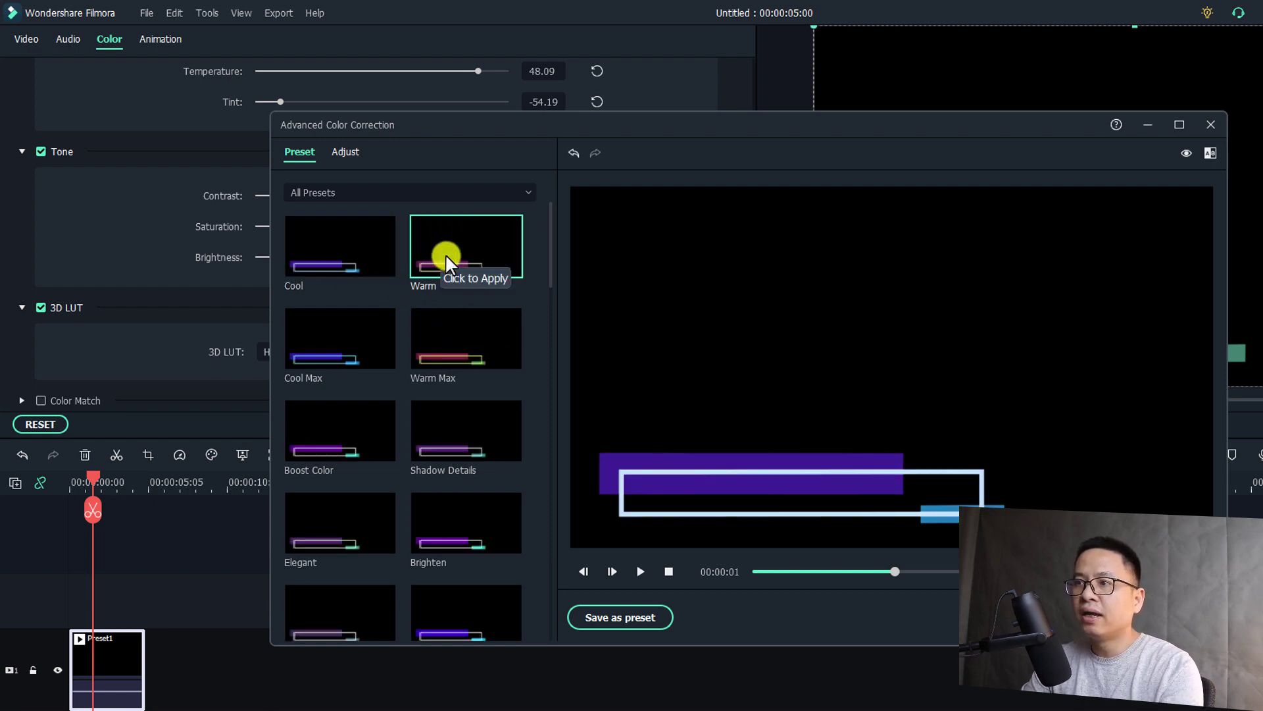
left_click(439, 334)
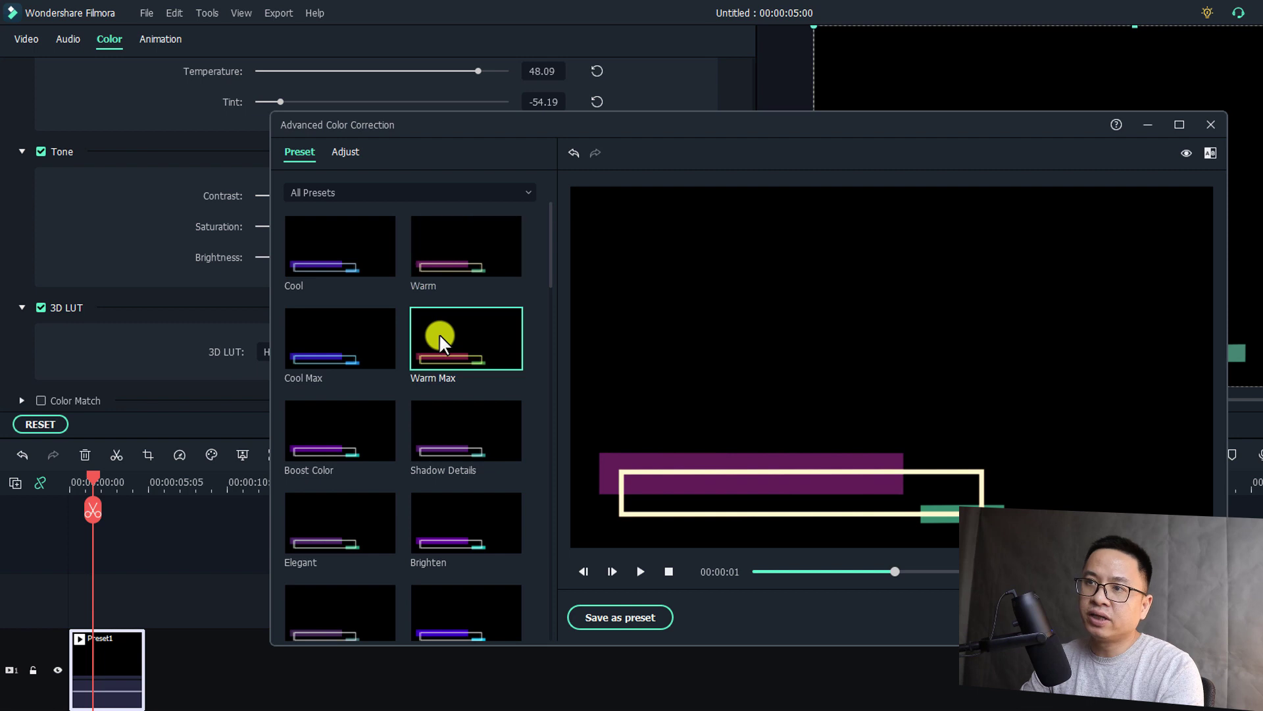
scroll(445, 357, "down", 10)
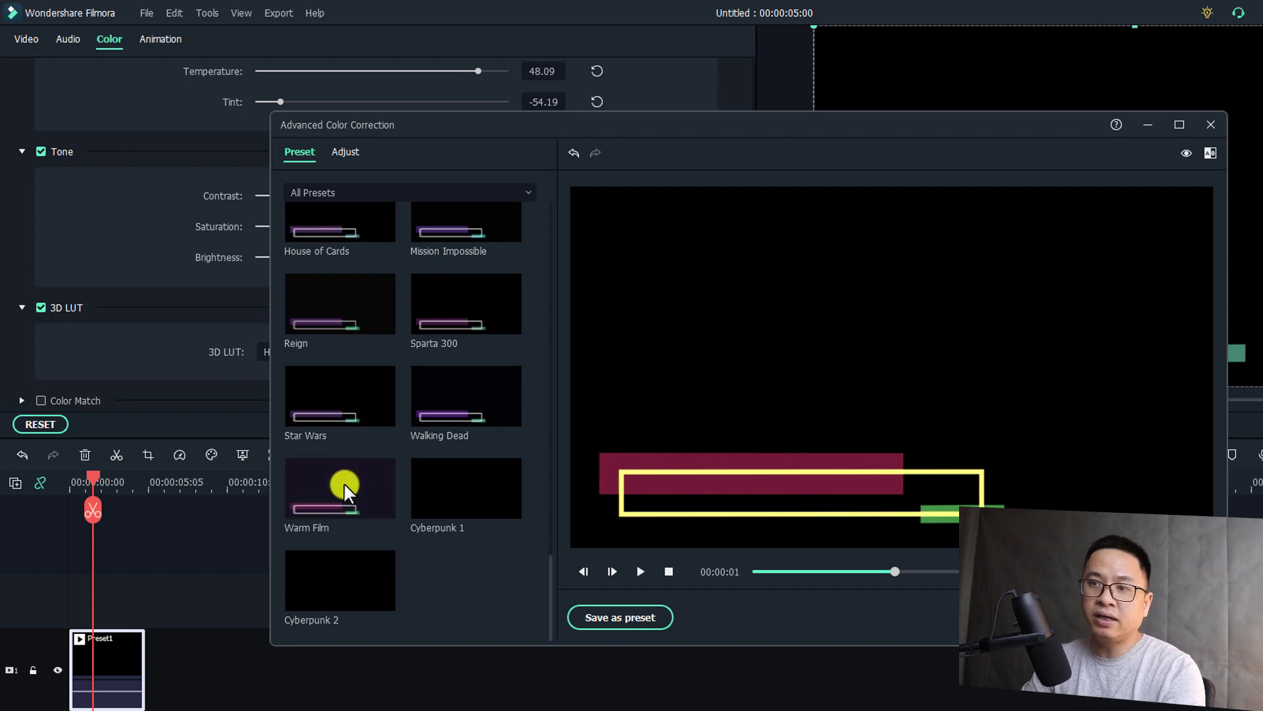
left_click(448, 492)
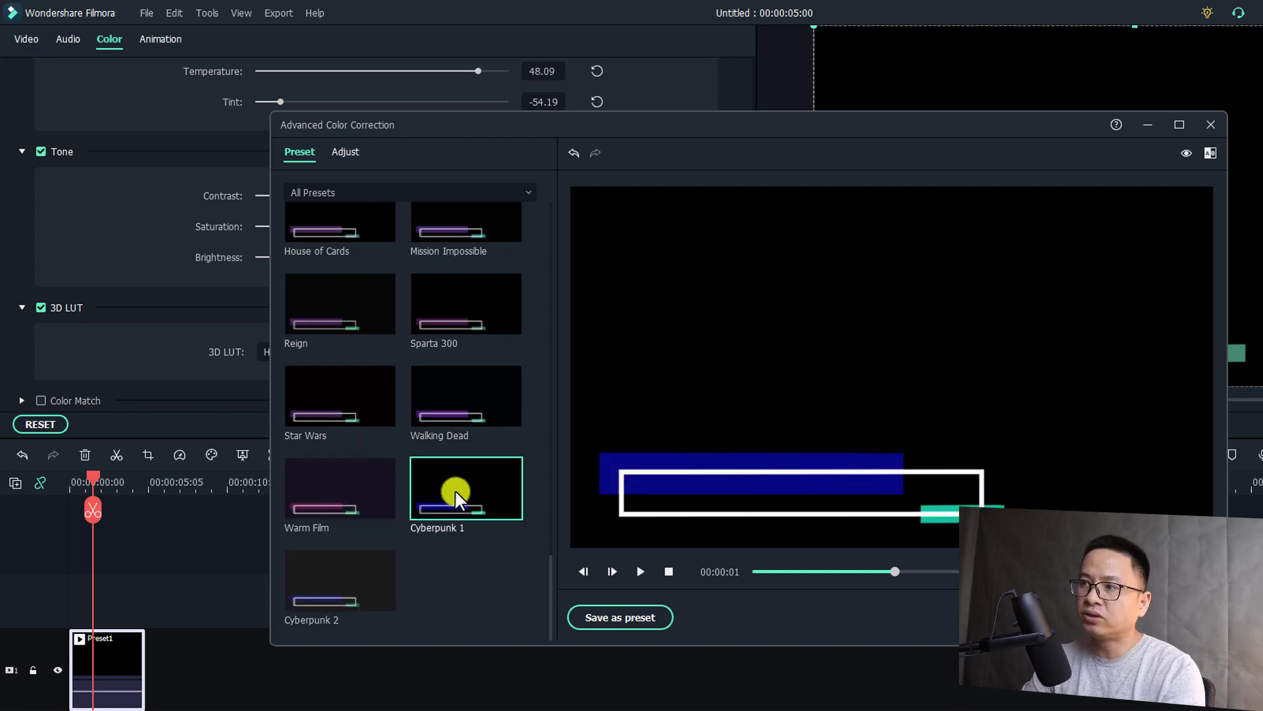
left_click(344, 148)
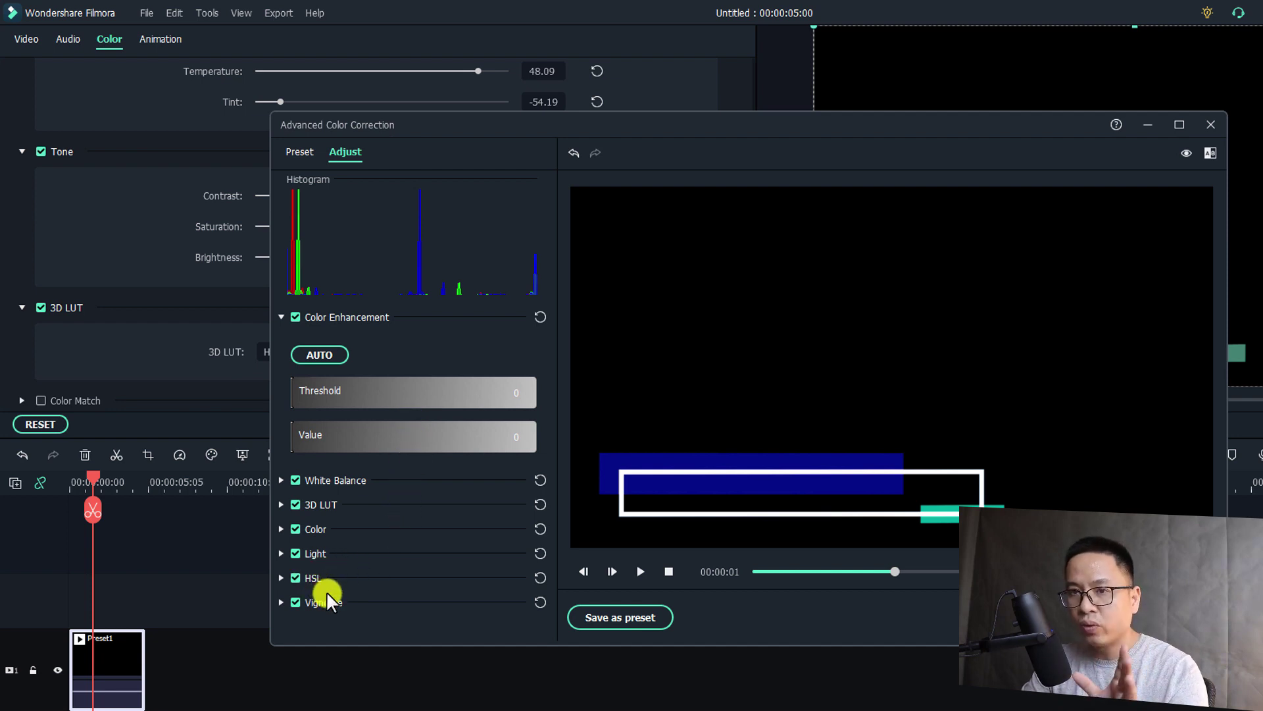
In HSL, set blue saturation to 87 and luminance to -66, and shift the blue hue toward purple
left_click(281, 578)
scroll(394, 569, "down", 2)
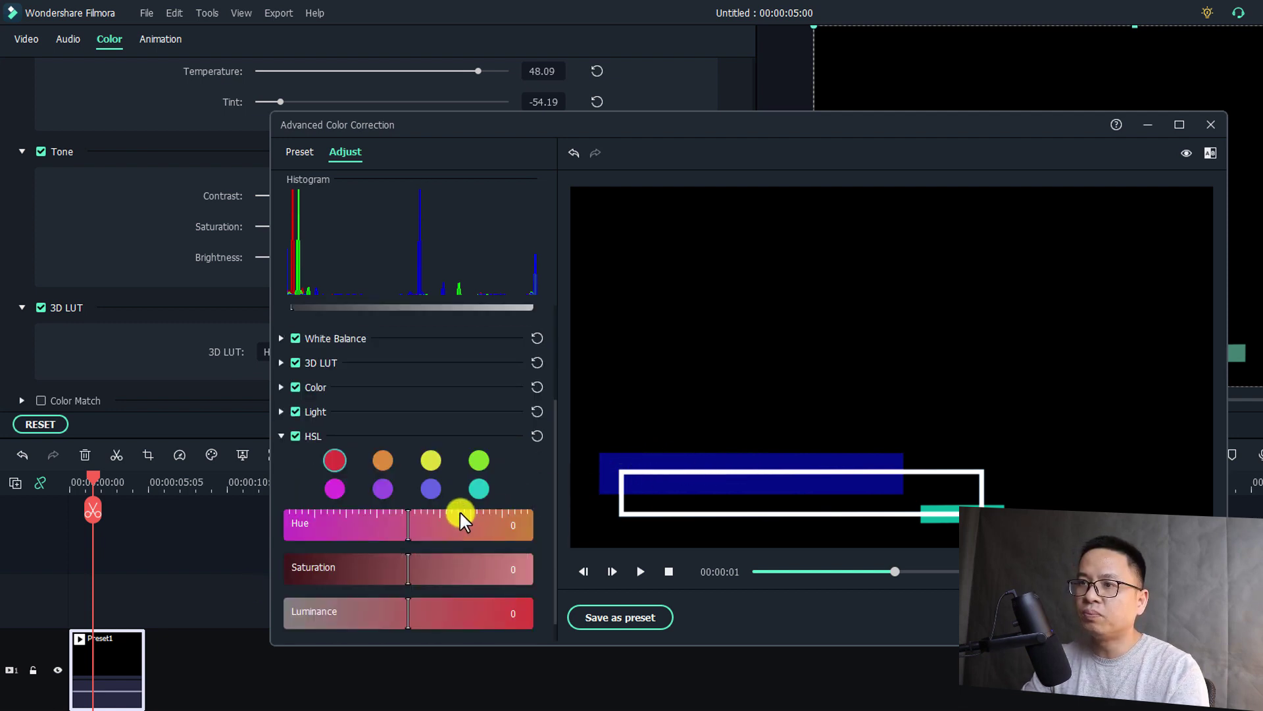
left_click(477, 489)
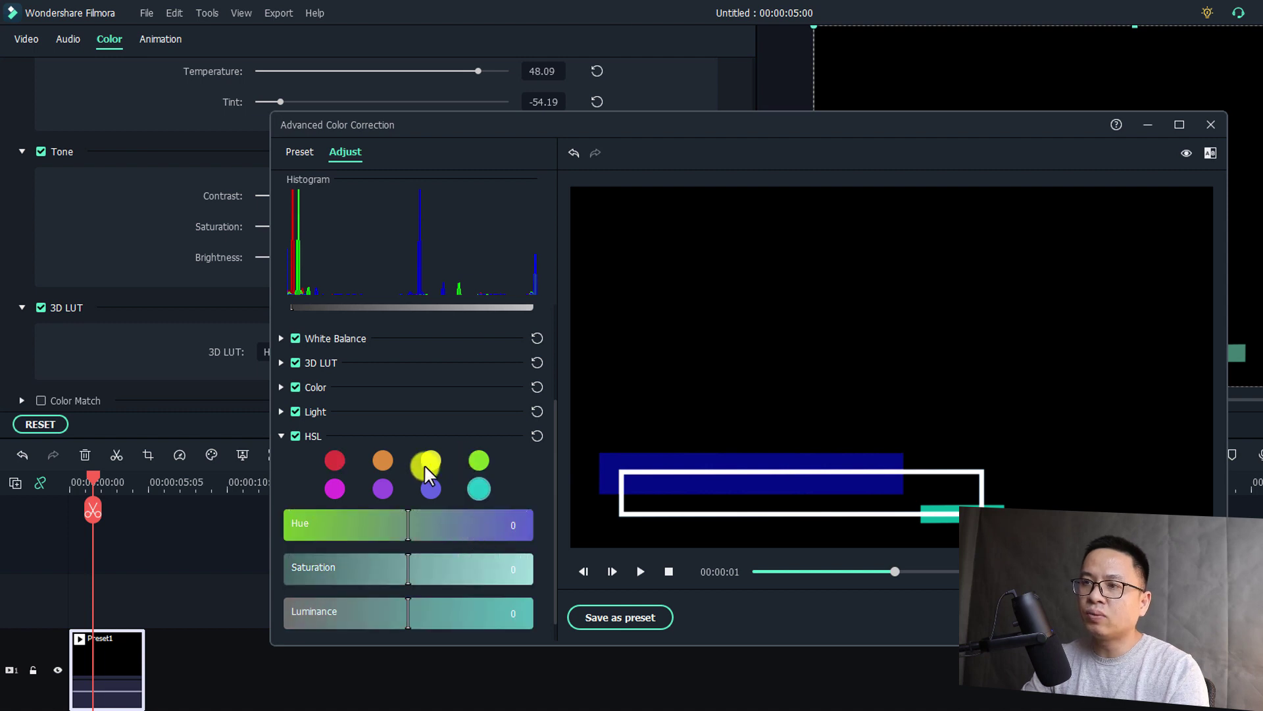
left_click(432, 489)
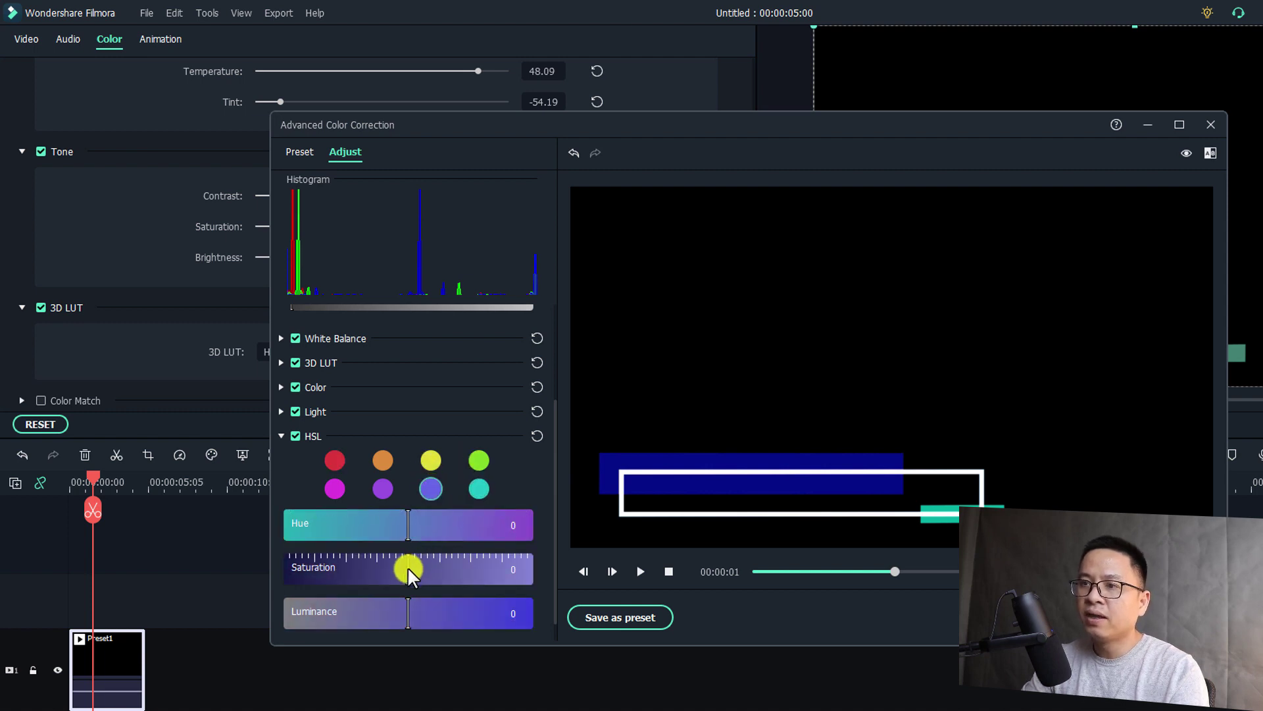
left_click_drag(408, 567, 517, 569)
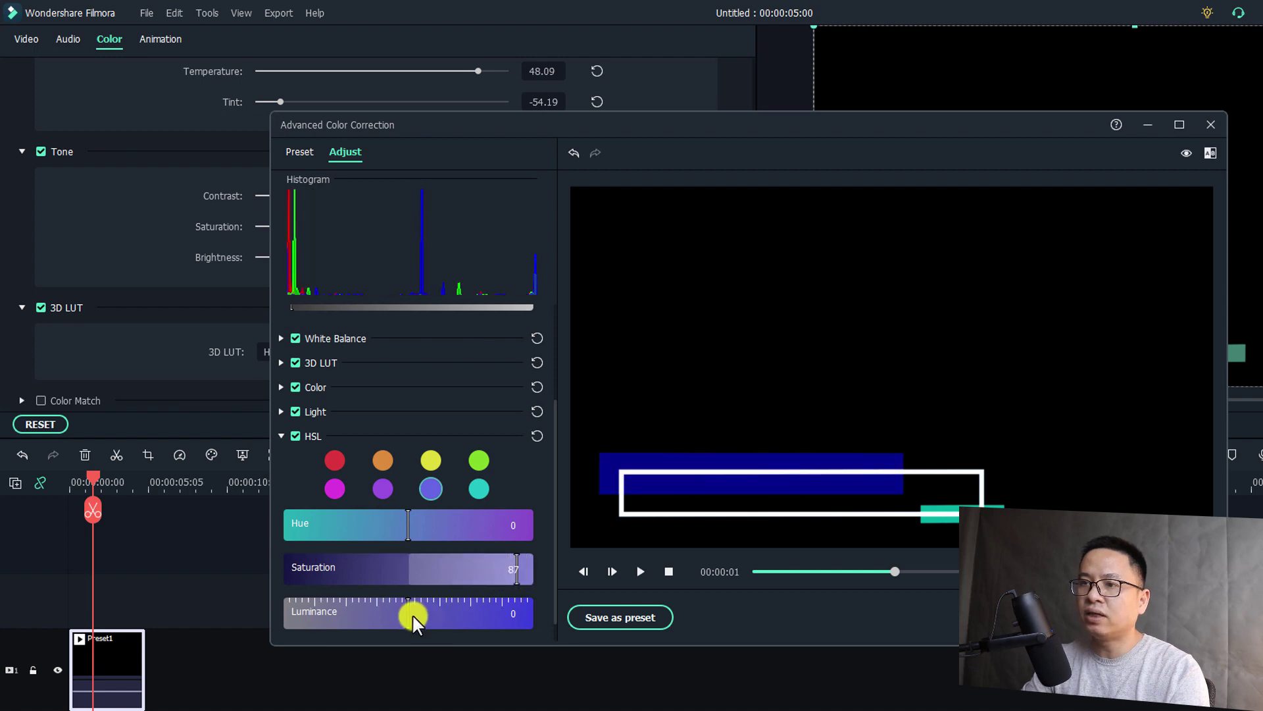
left_click_drag(409, 615, 325, 614)
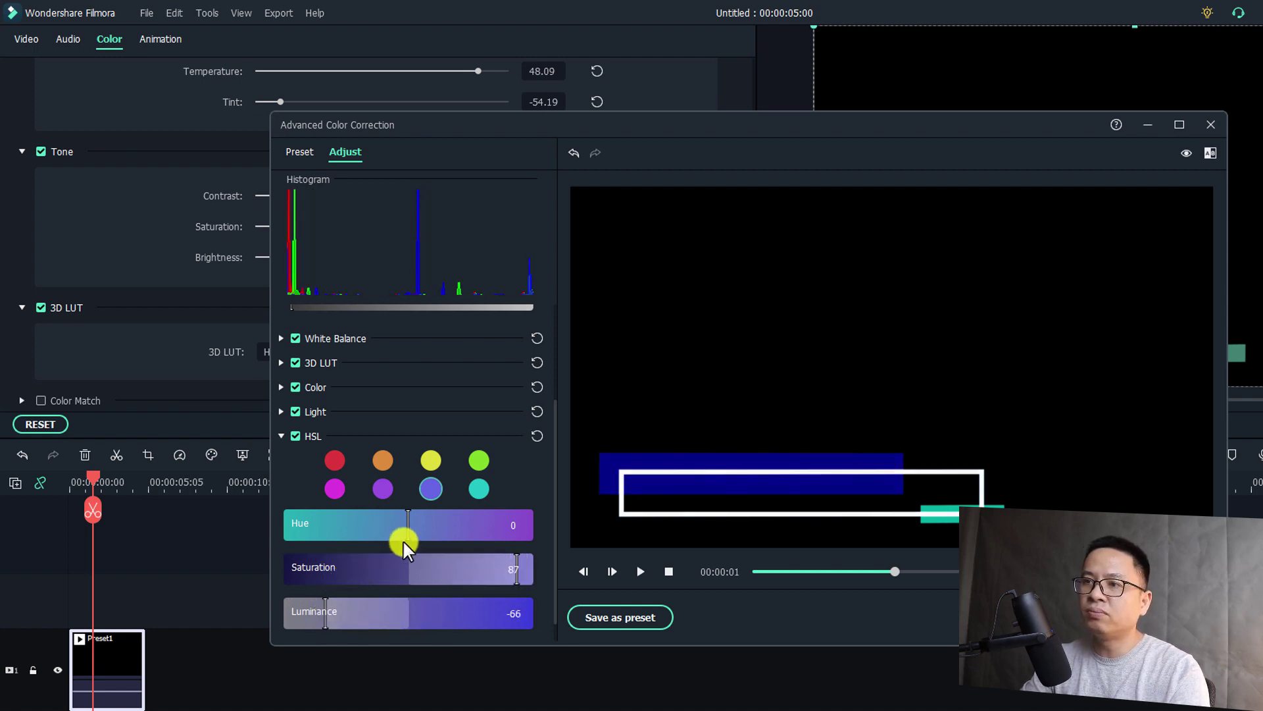
left_click_drag(406, 530, 487, 531)
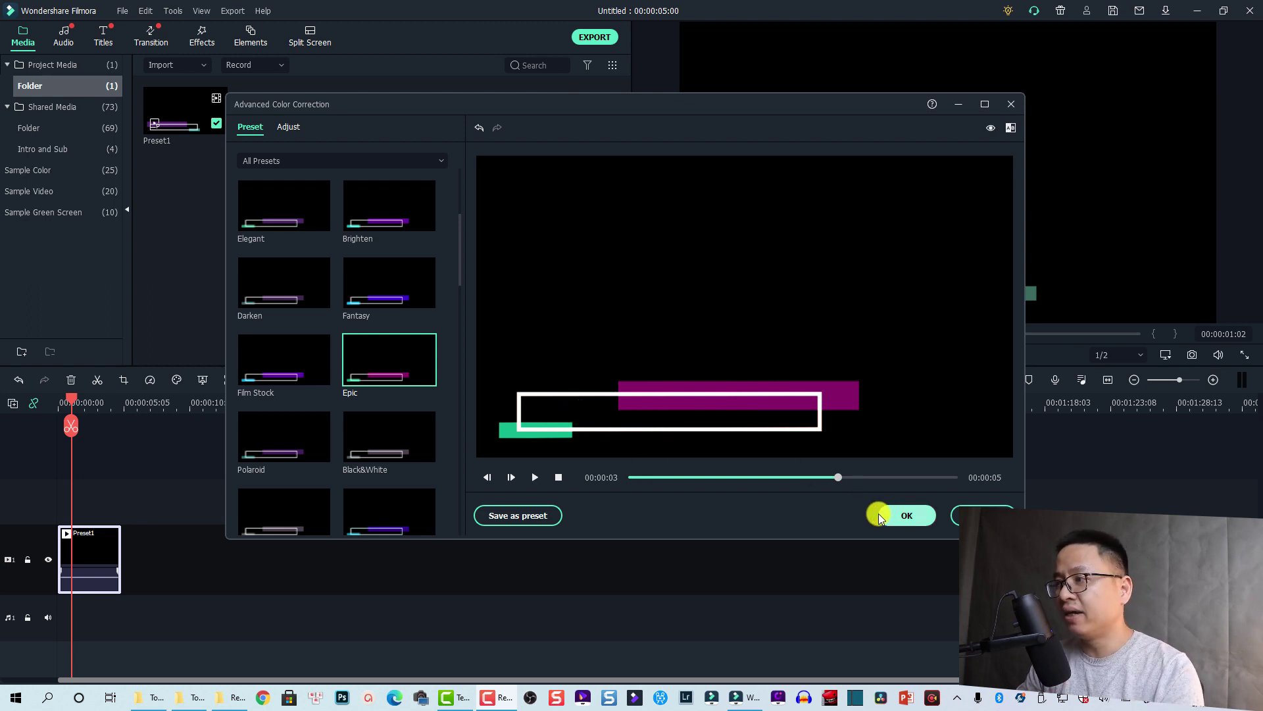
Confirm the Epic grade, replay the clip from the start, and scale its bars up slightly
left_click(907, 518)
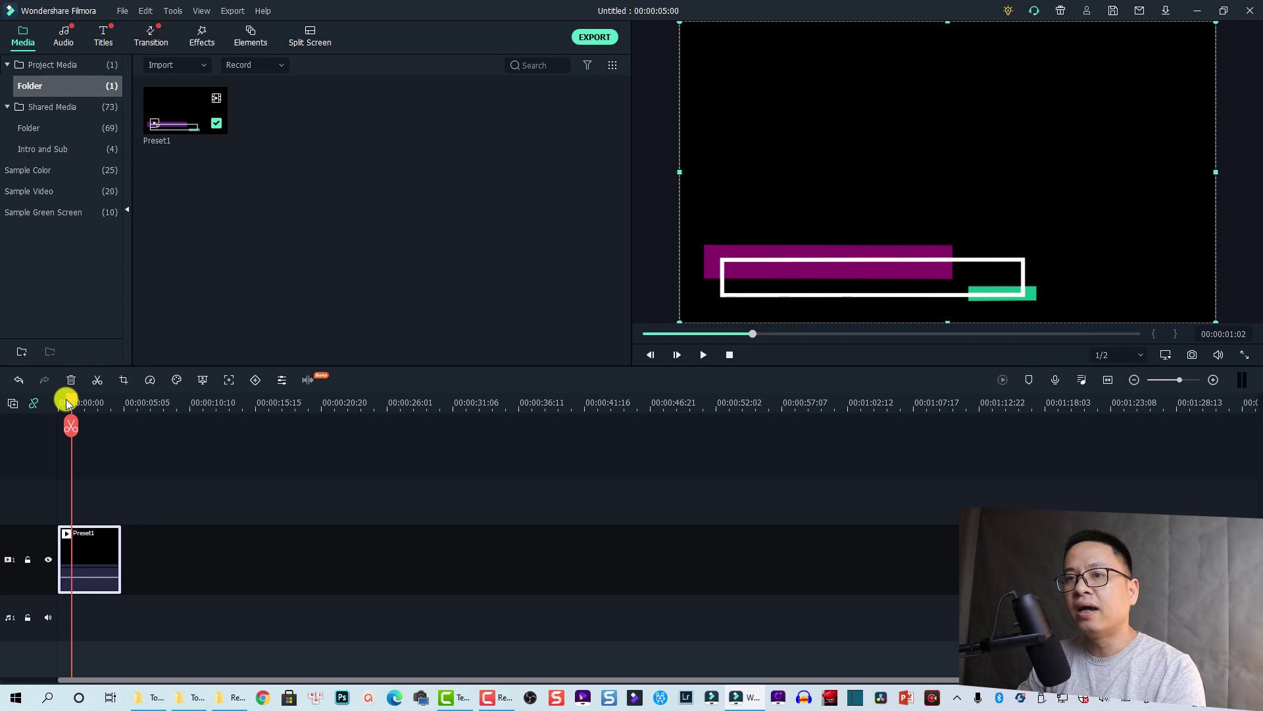
left_click_drag(71, 406, 52, 402)
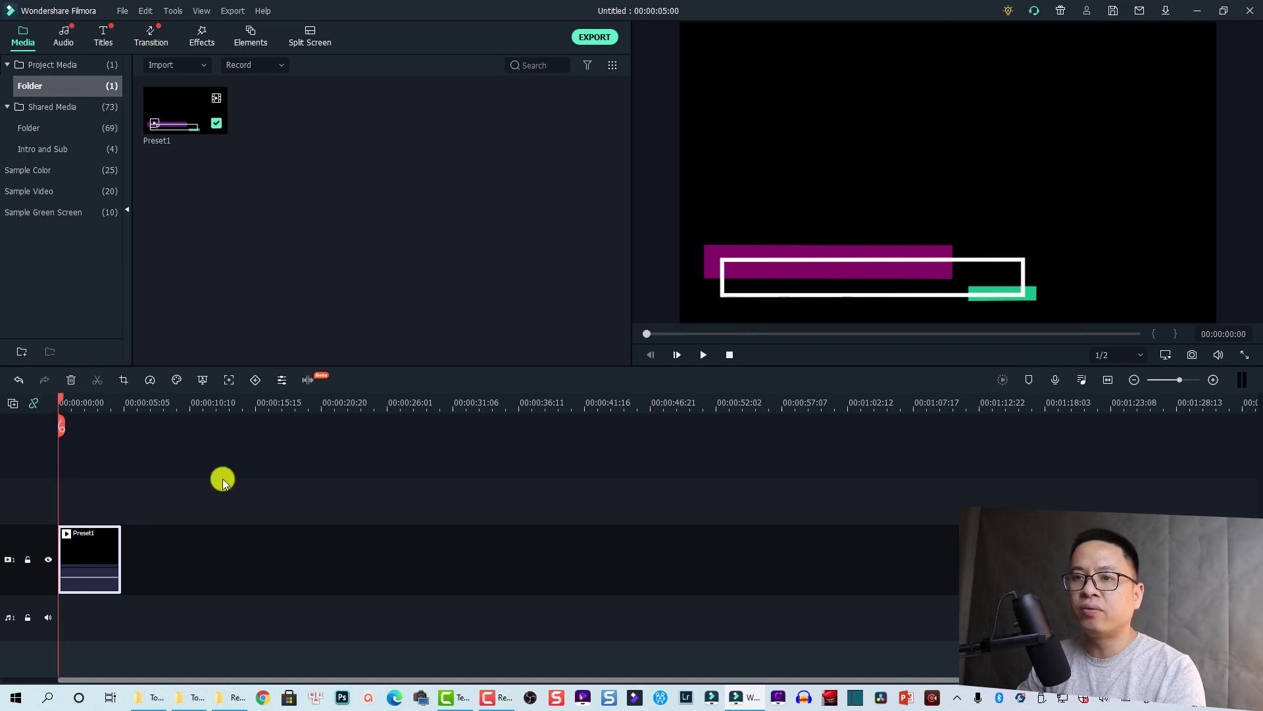
key("space")
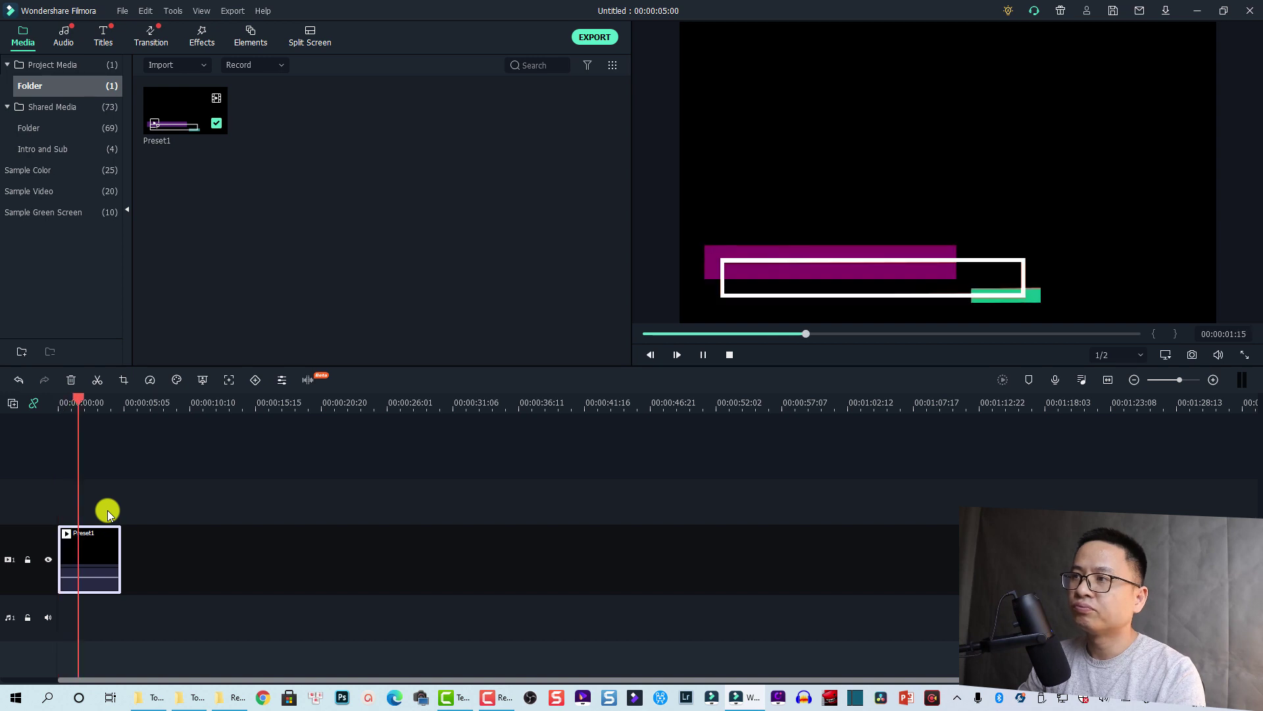
key("space")
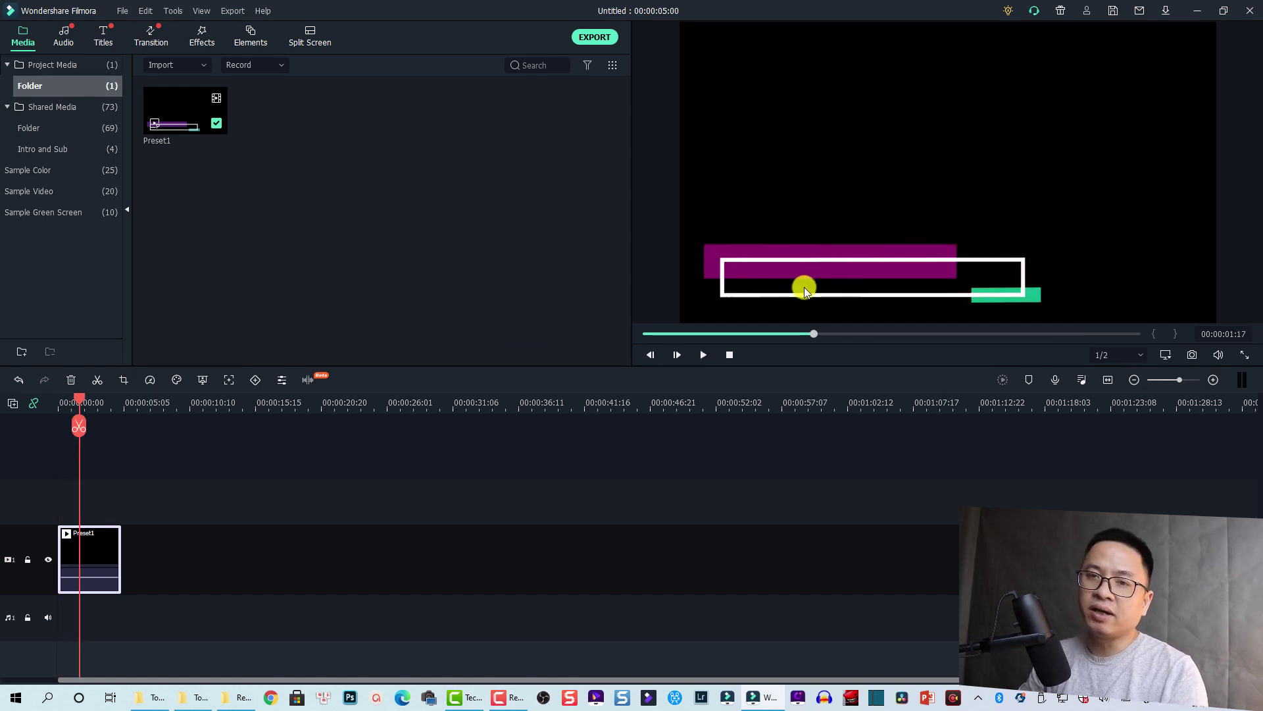
left_click(846, 268)
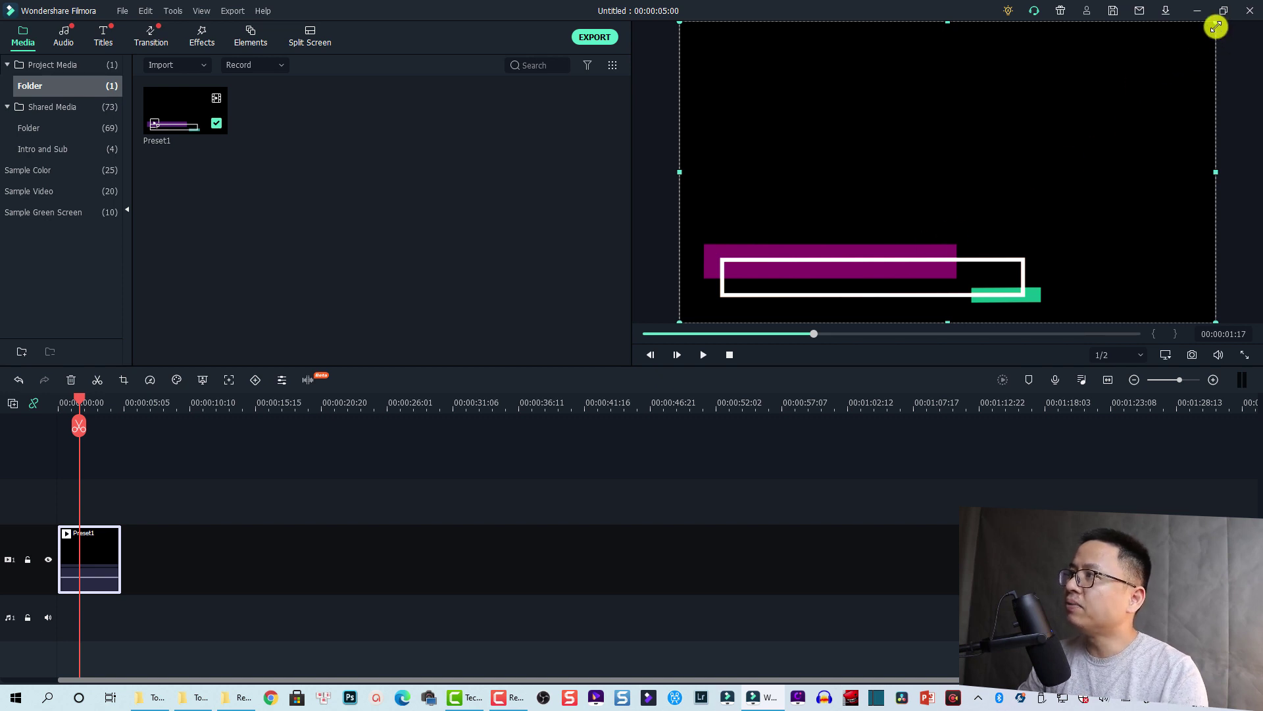
left_click_drag(1216, 27, 1246, 4)
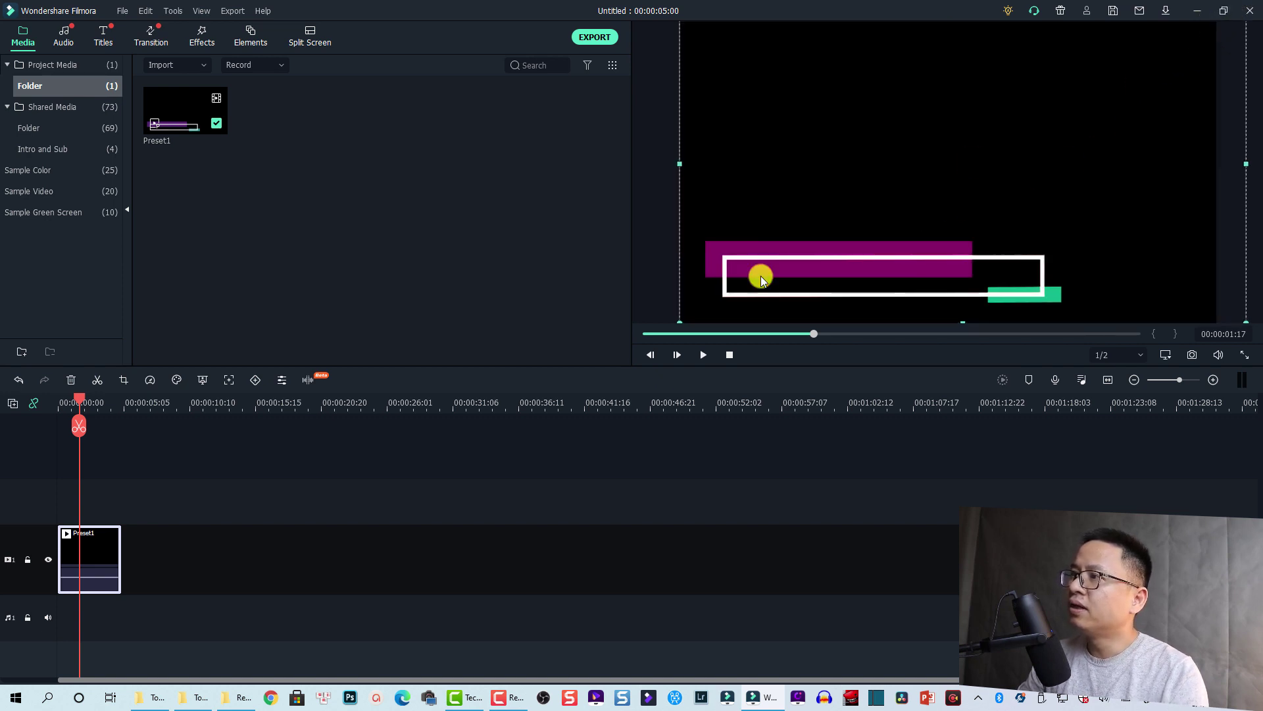
Add the Default Title from the Titles library to track 2
left_click(105, 40)
left_click(48, 152)
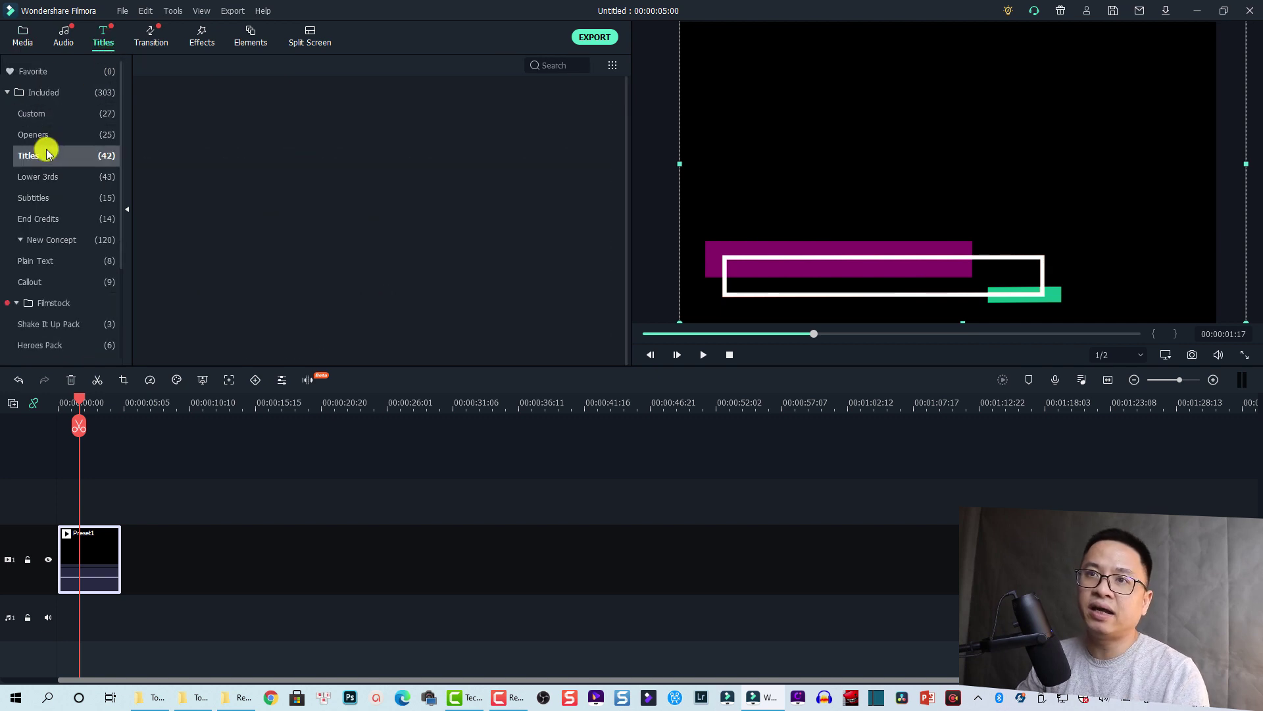
left_click_drag(169, 136, 154, 546)
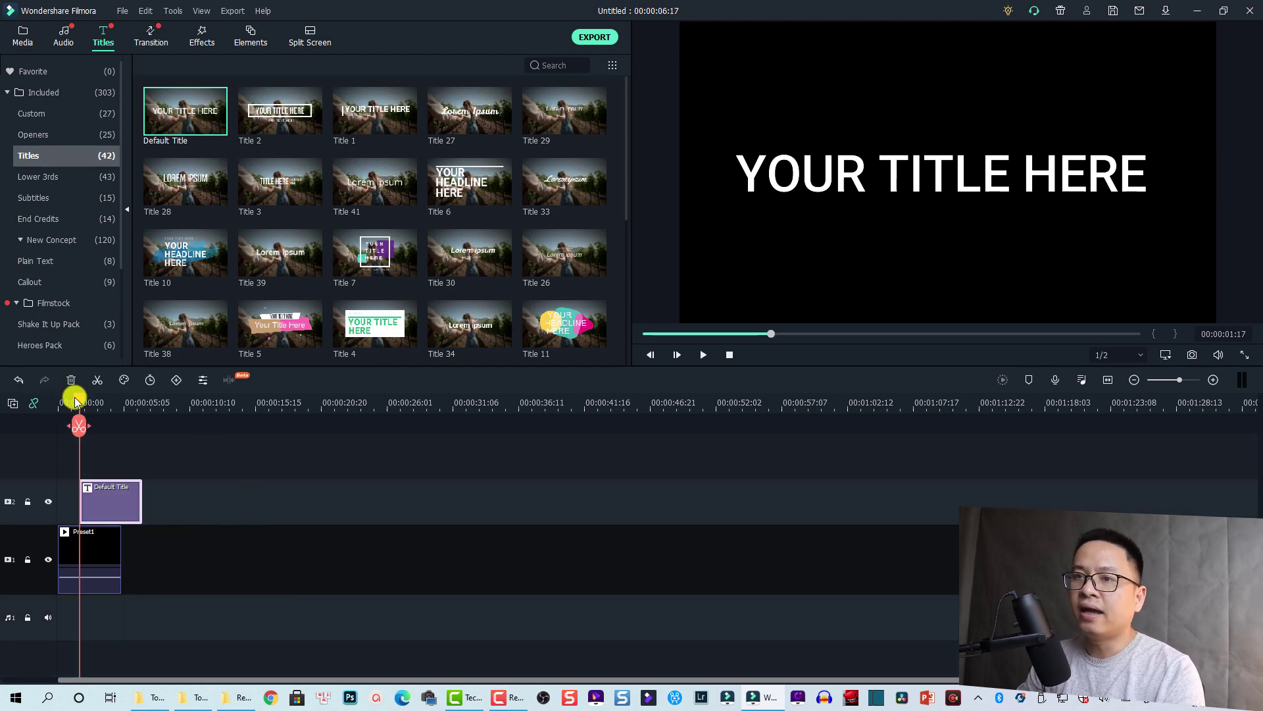
At 00:00:02:07, move the title onto the lower-third boxes and shrink YOUR TITLE HERE inside the white box
left_click_drag(78, 400, 87, 405)
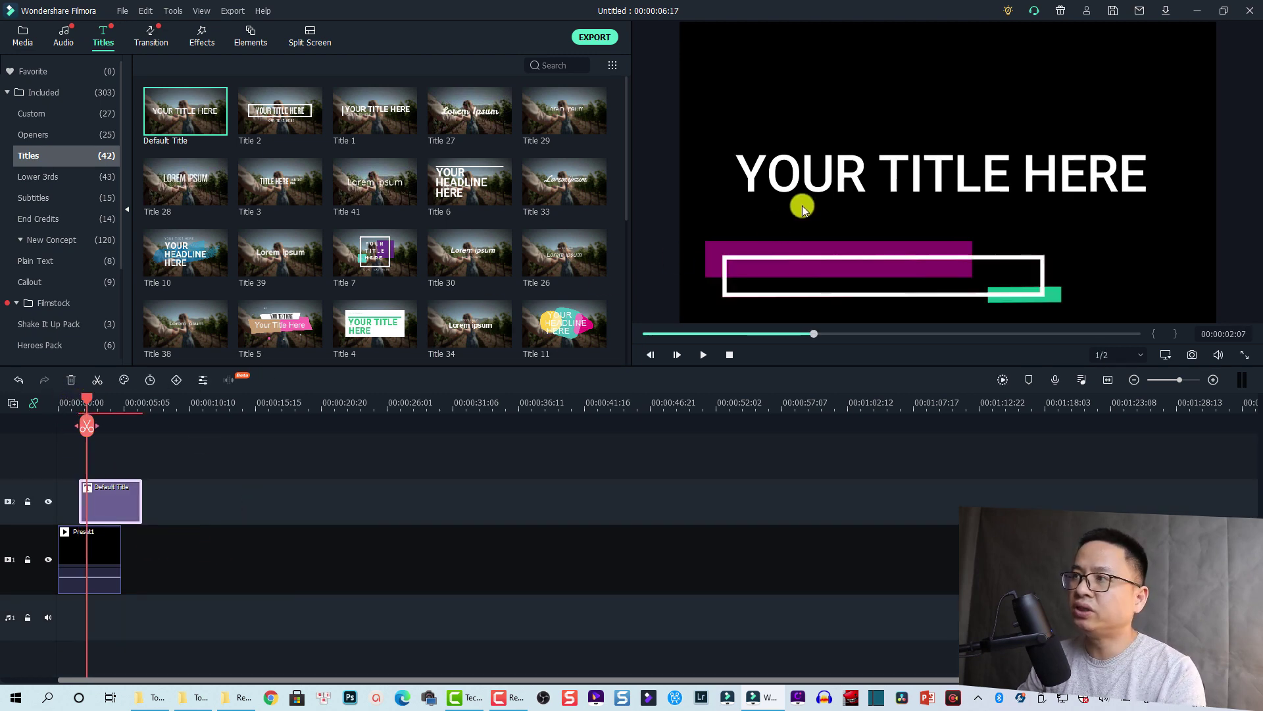
left_click(827, 178)
left_click_drag(939, 177, 932, 277)
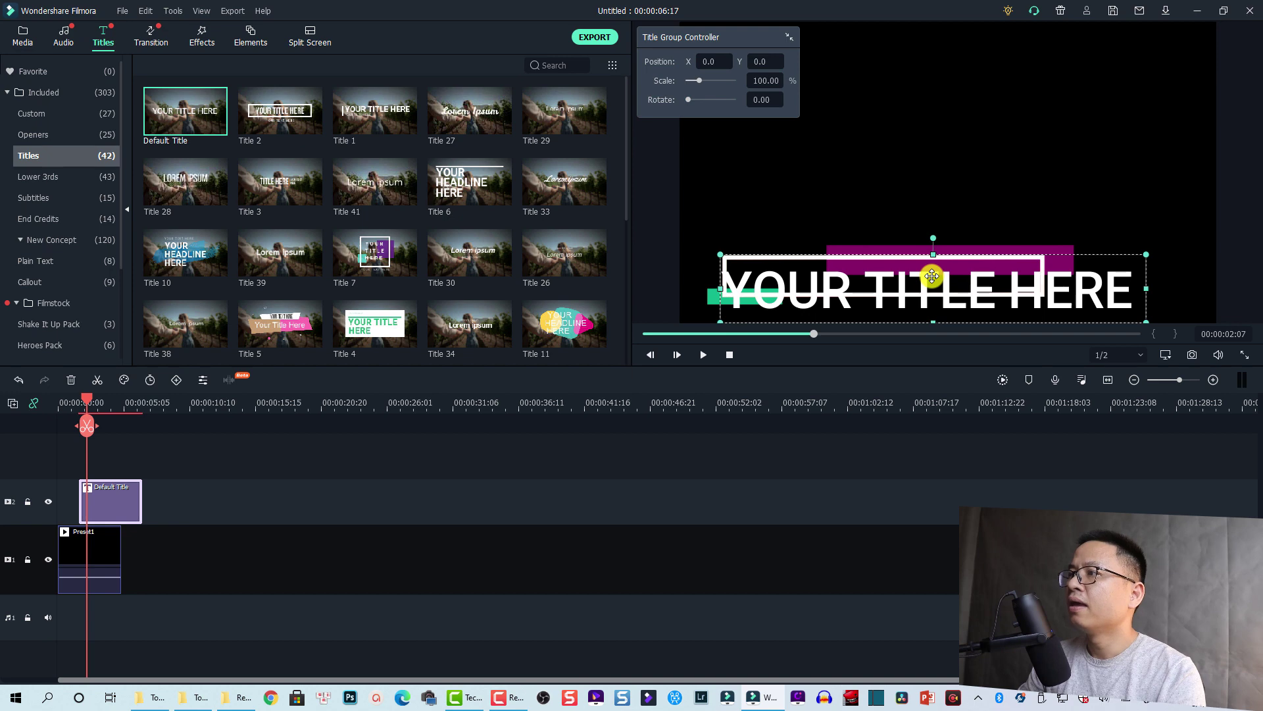
left_click(1016, 297)
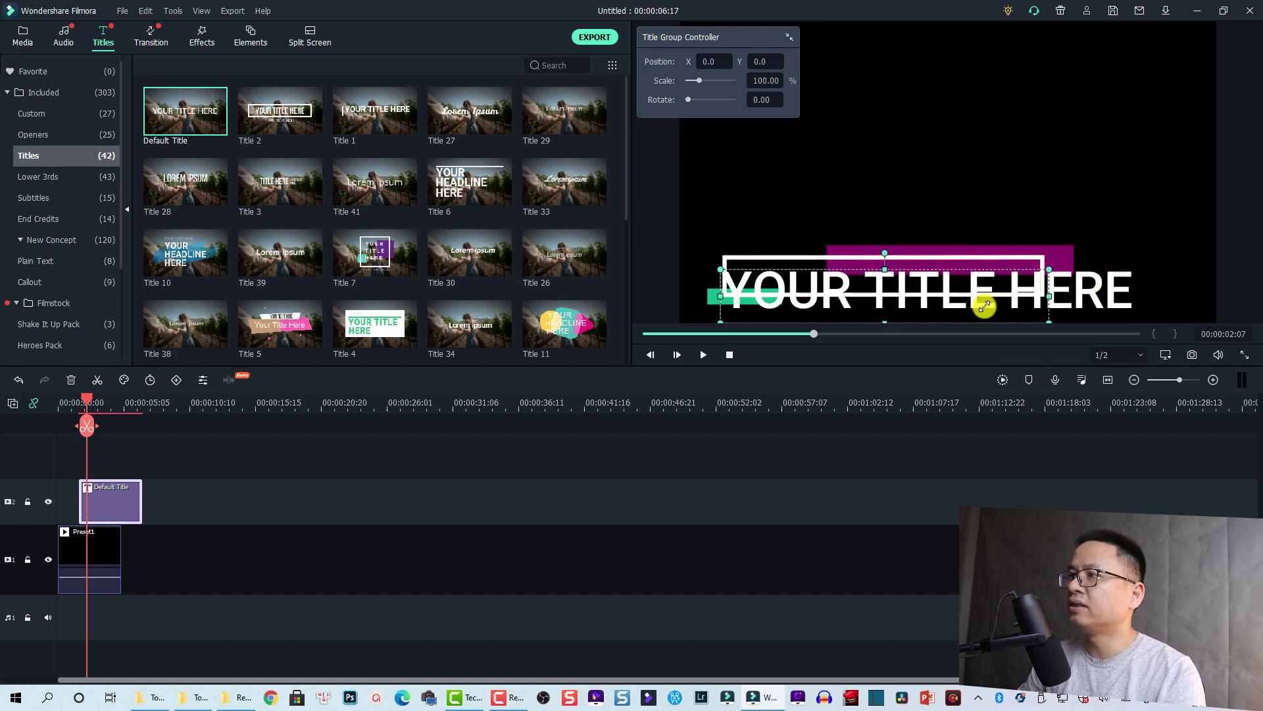
left_click_drag(985, 306, 900, 279)
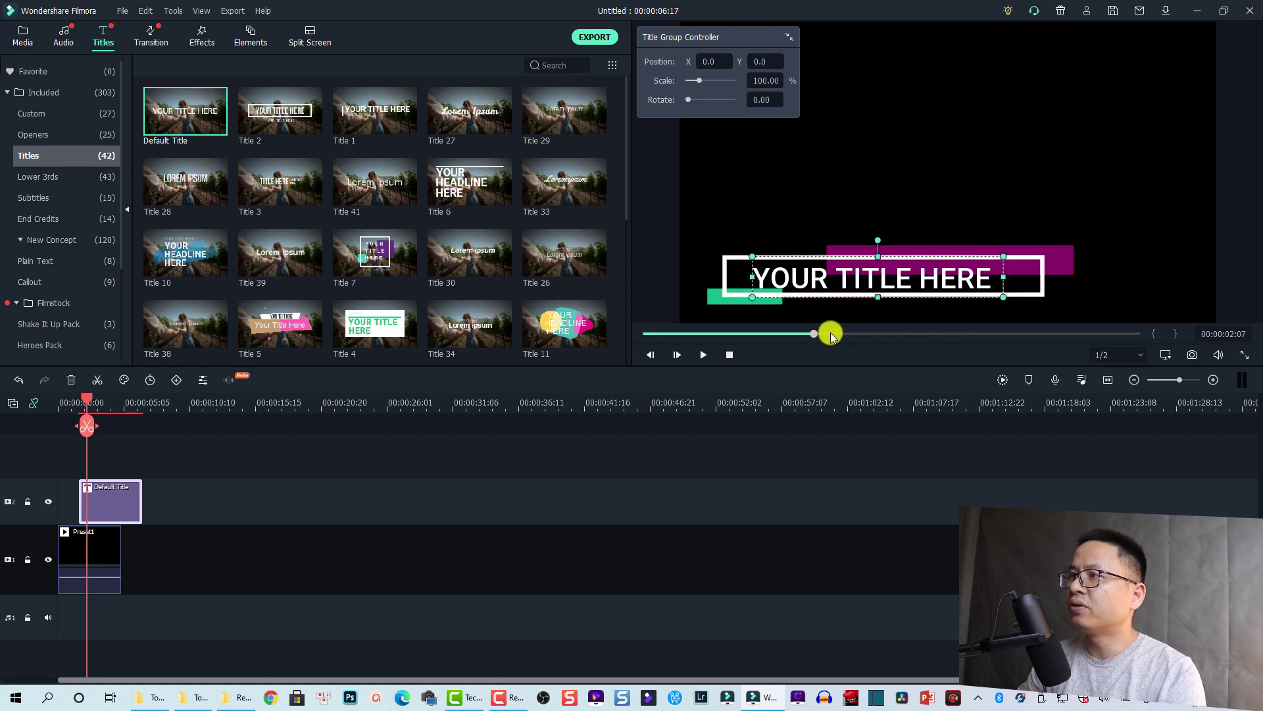
Give the Default Title the Type Writer animation and trim it to end at 00:00:05:00
double_click(115, 509)
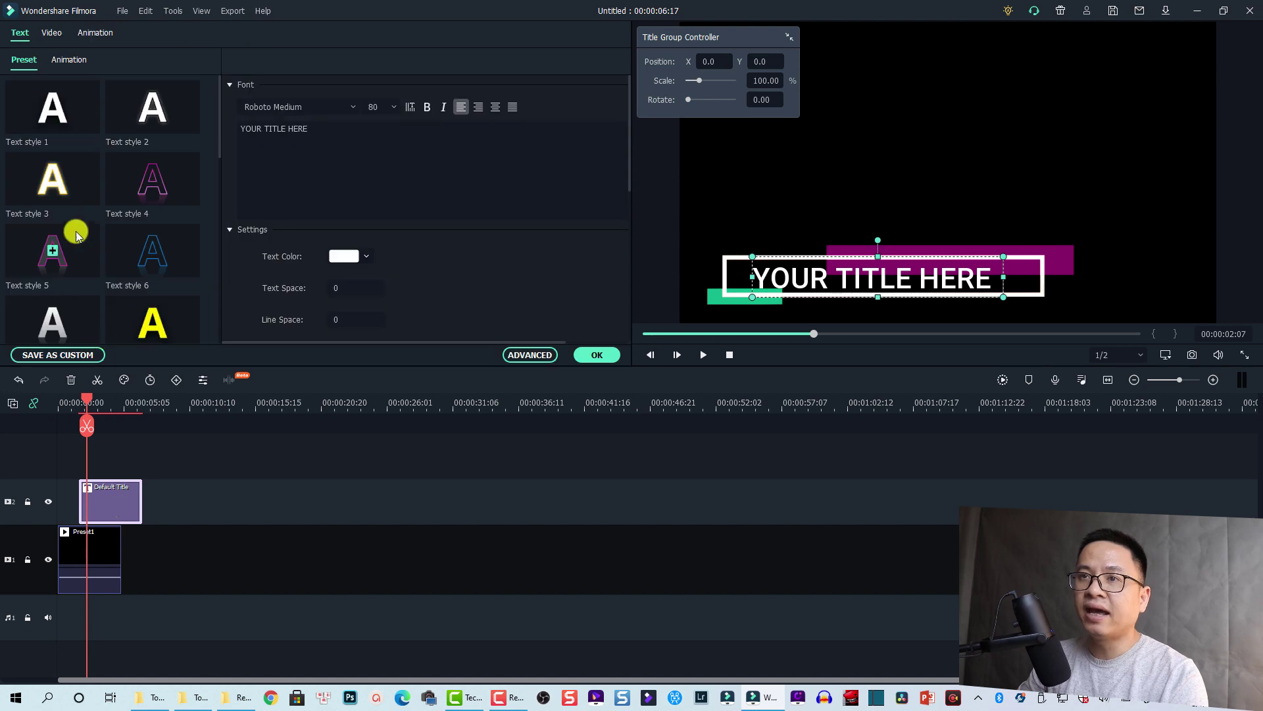
left_click(66, 60)
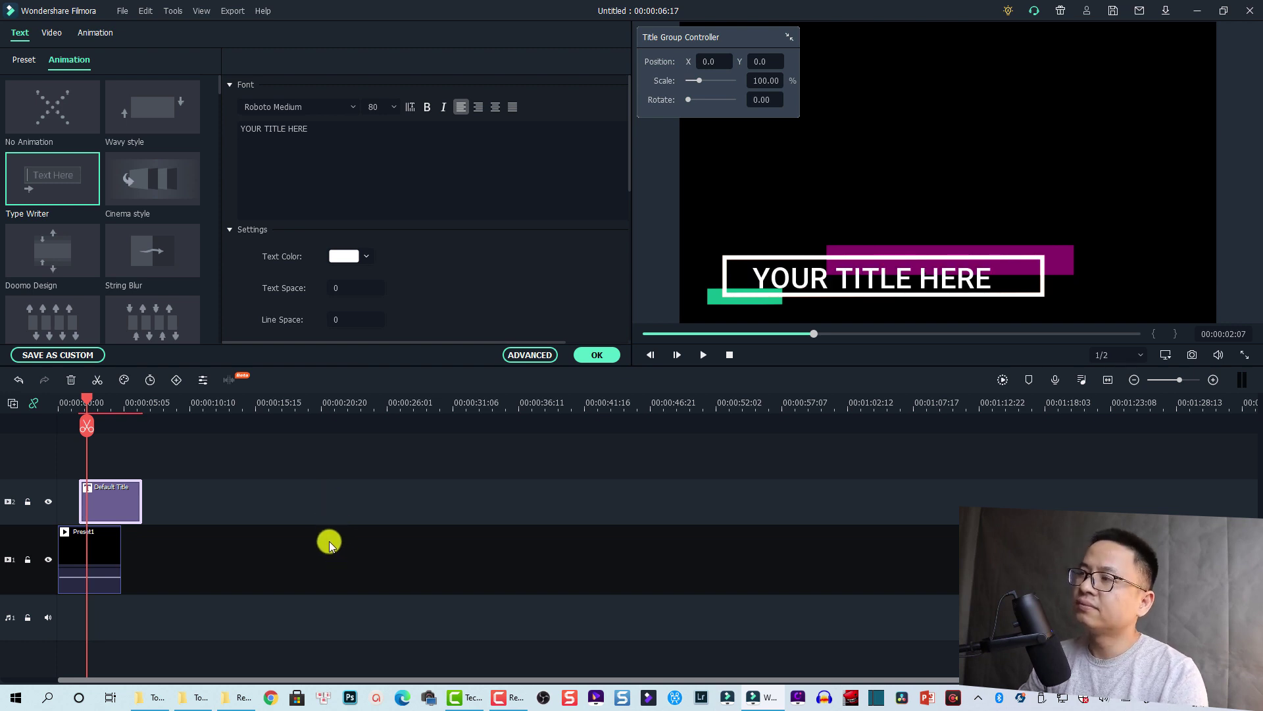
left_click(64, 408)
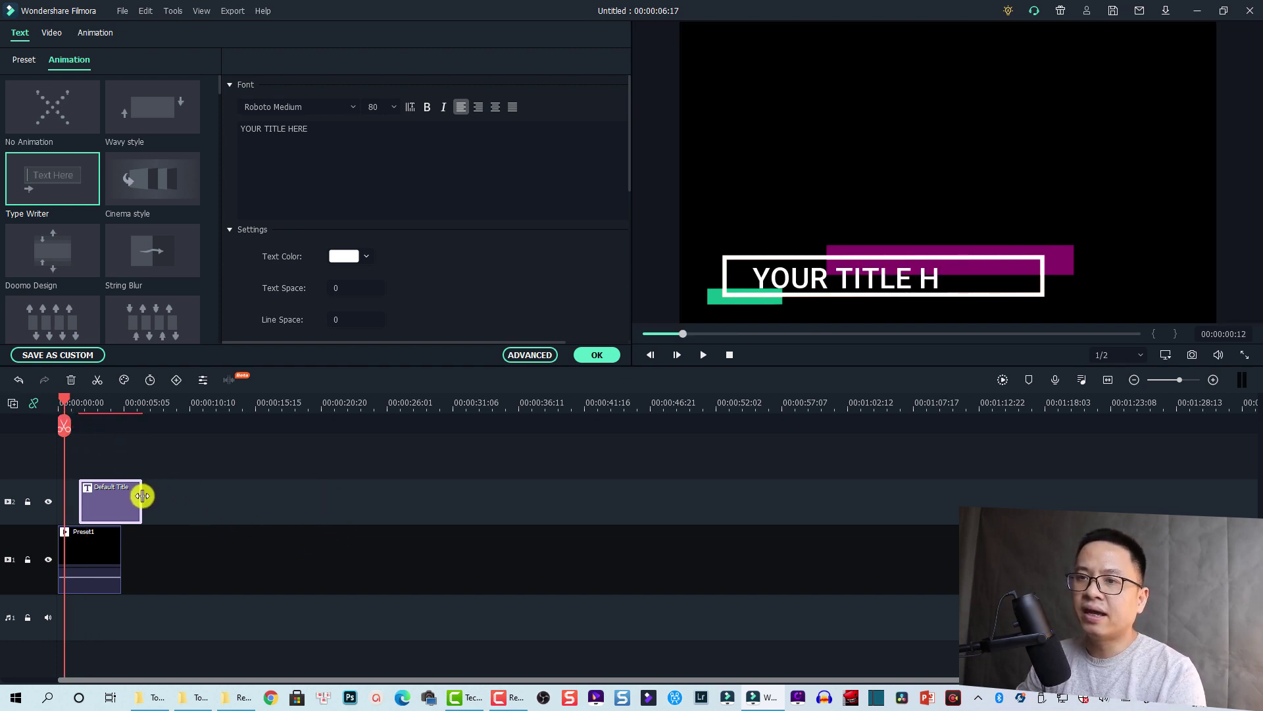
left_click_drag(142, 495, 123, 498)
left_click(107, 546)
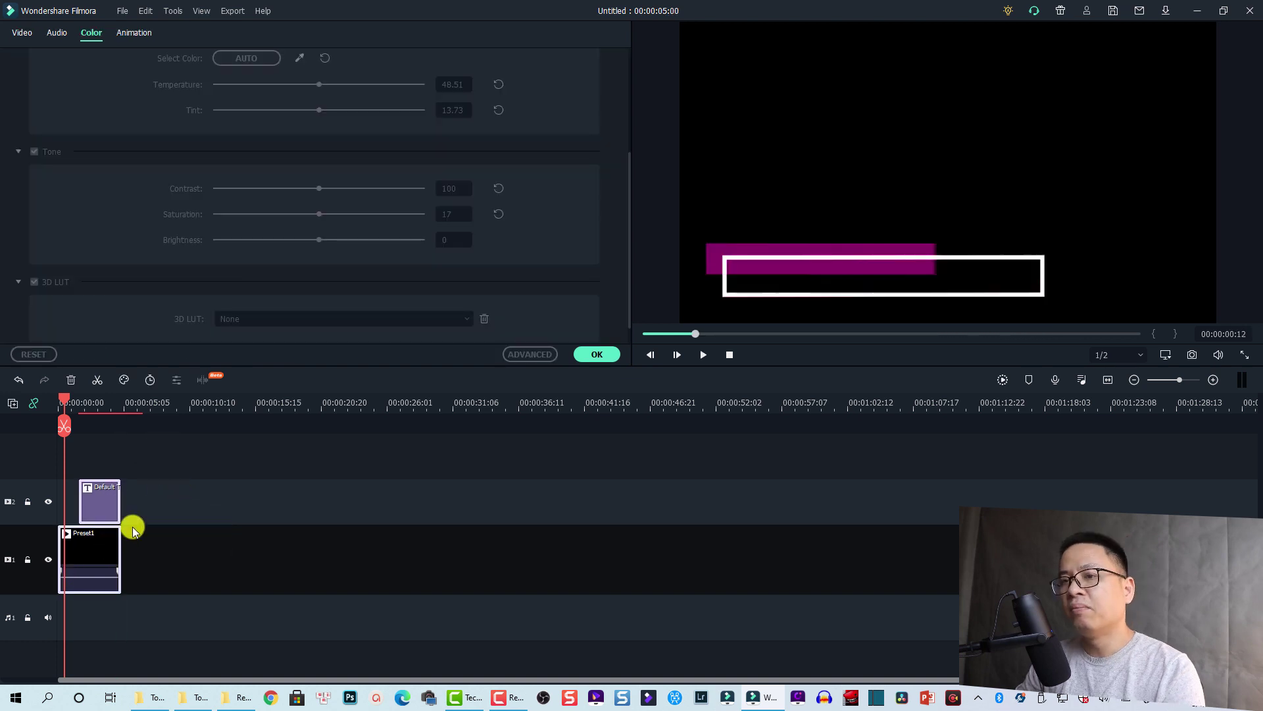
Move Preset1 up to track 2 and place the Beach sample video on track 1
left_click_drag(90, 555, 92, 588)
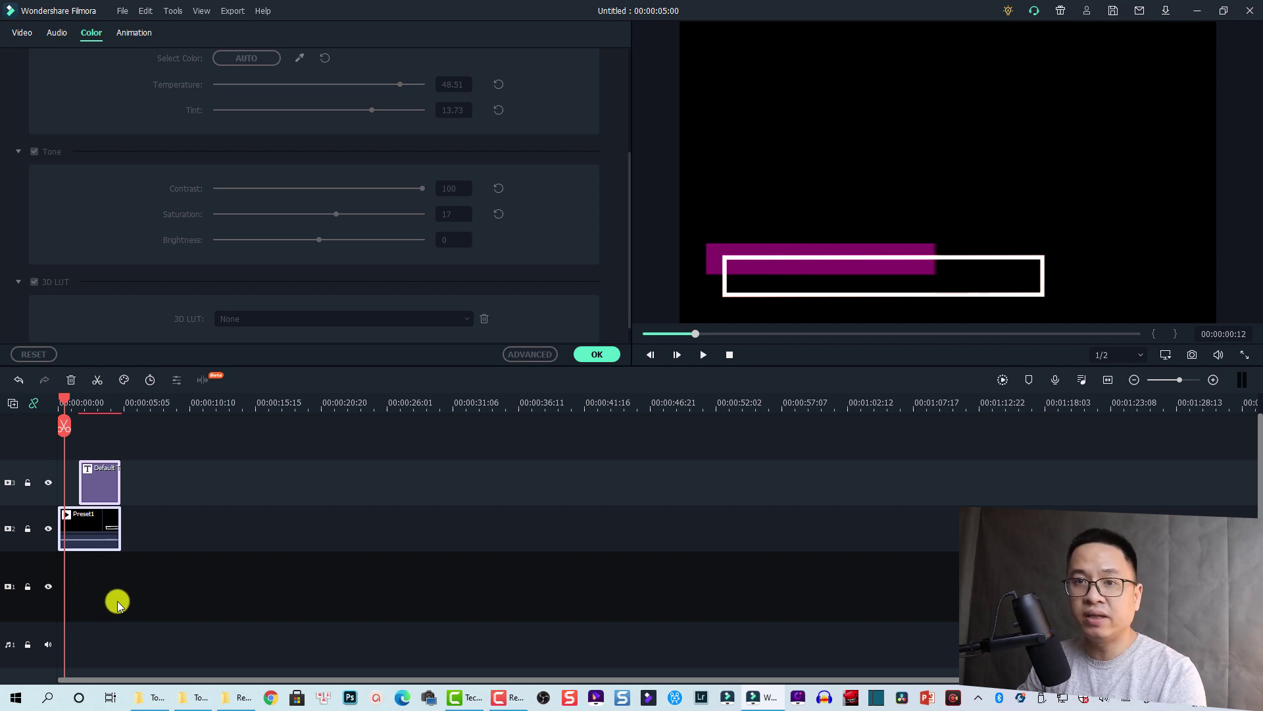
left_click(597, 354)
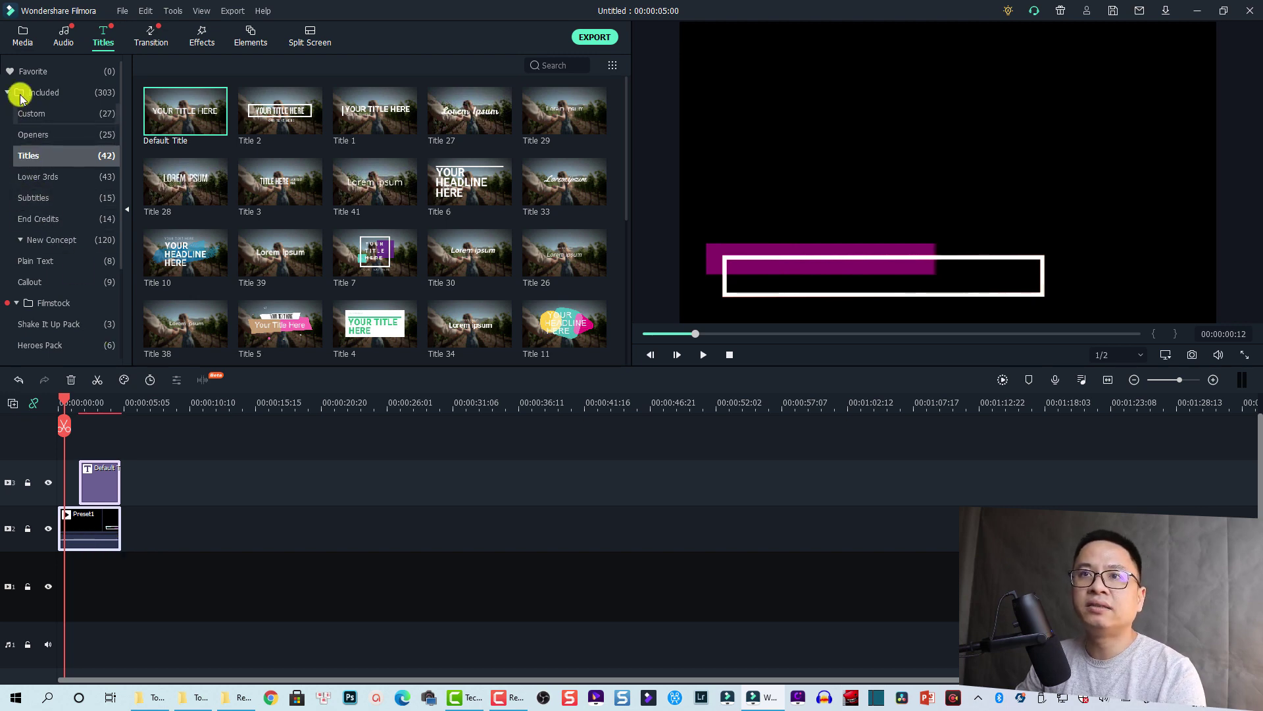
left_click(22, 36)
left_click(39, 192)
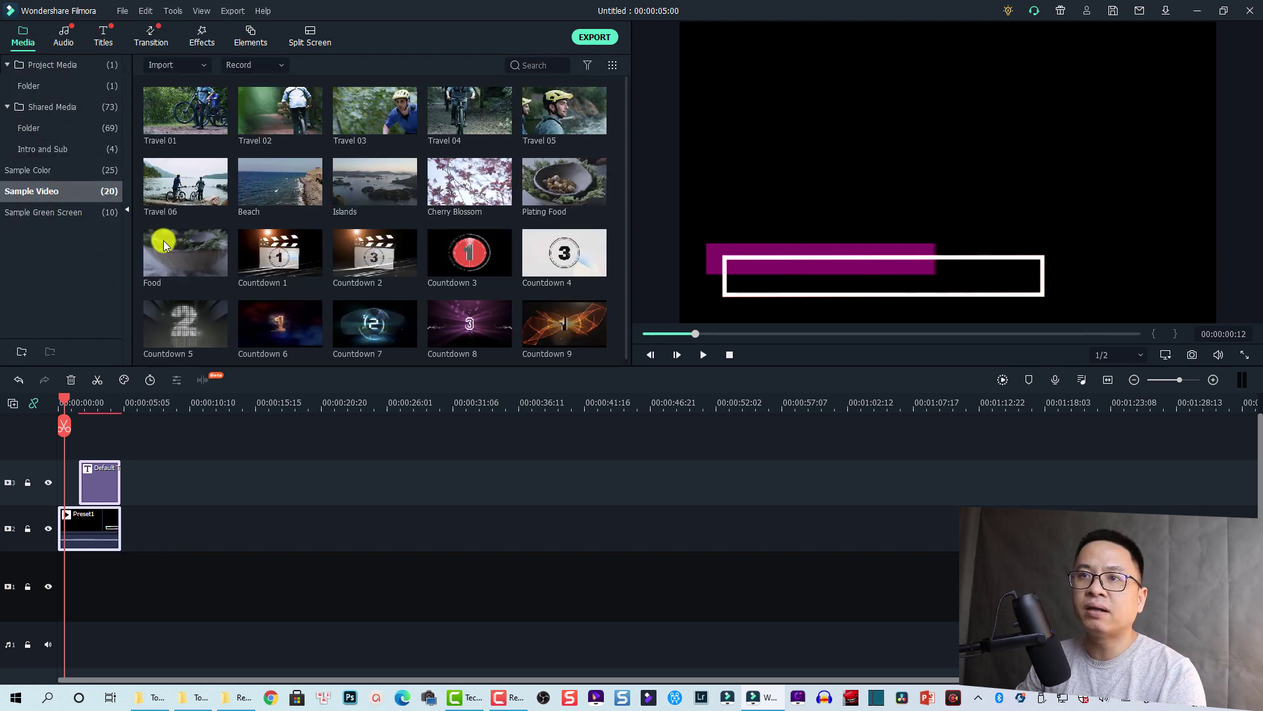
left_click_drag(261, 200, 40, 582)
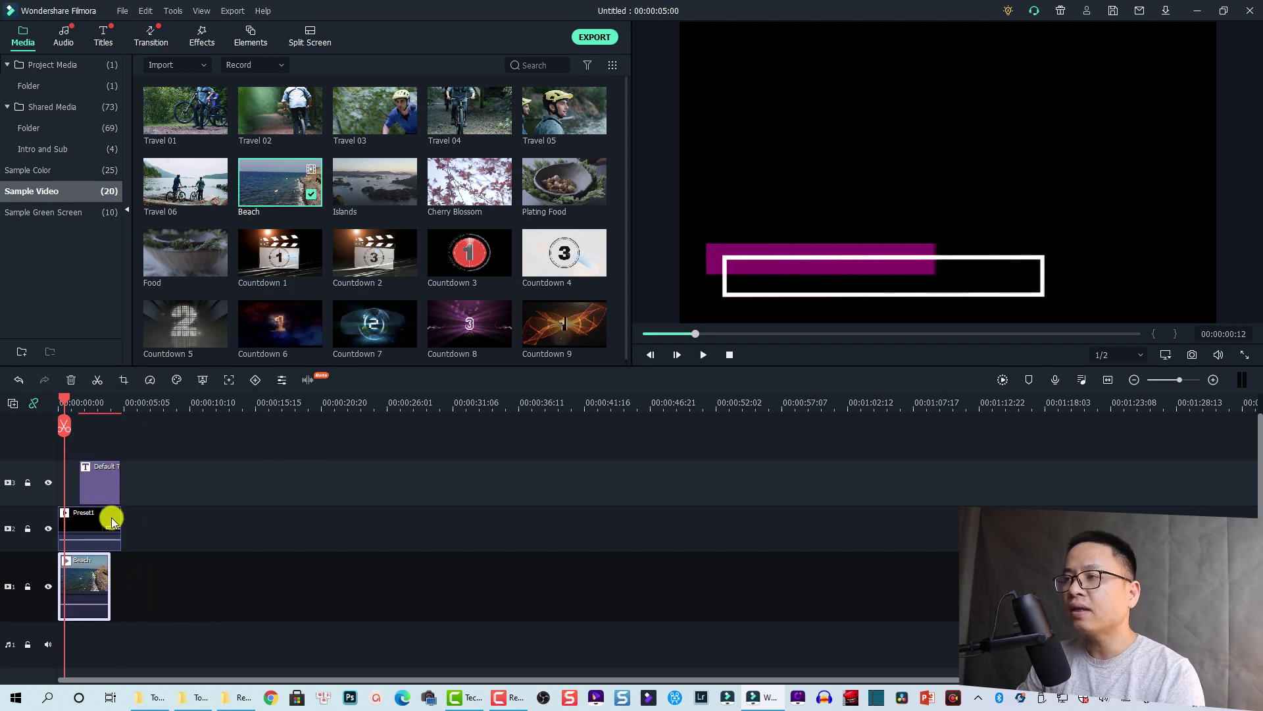
Preview the composition, stopping at 00:00:02:00, and select the Preset1 clip
key("space")
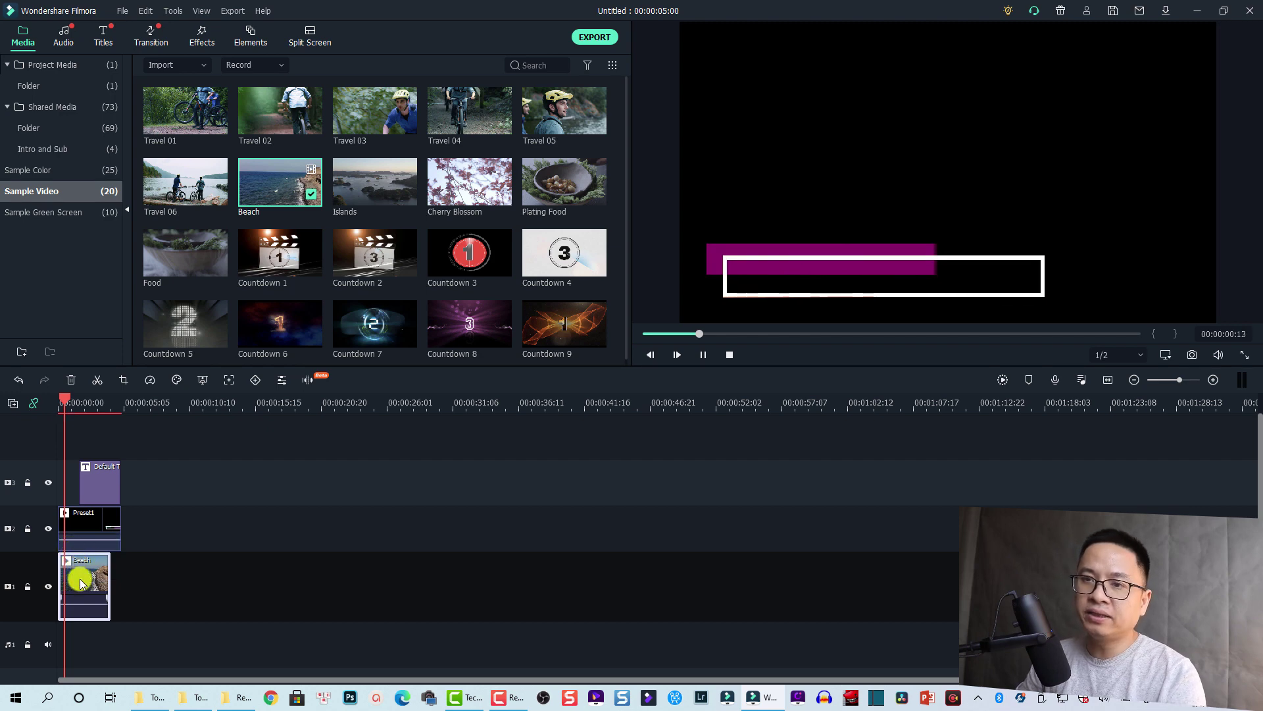
key("space")
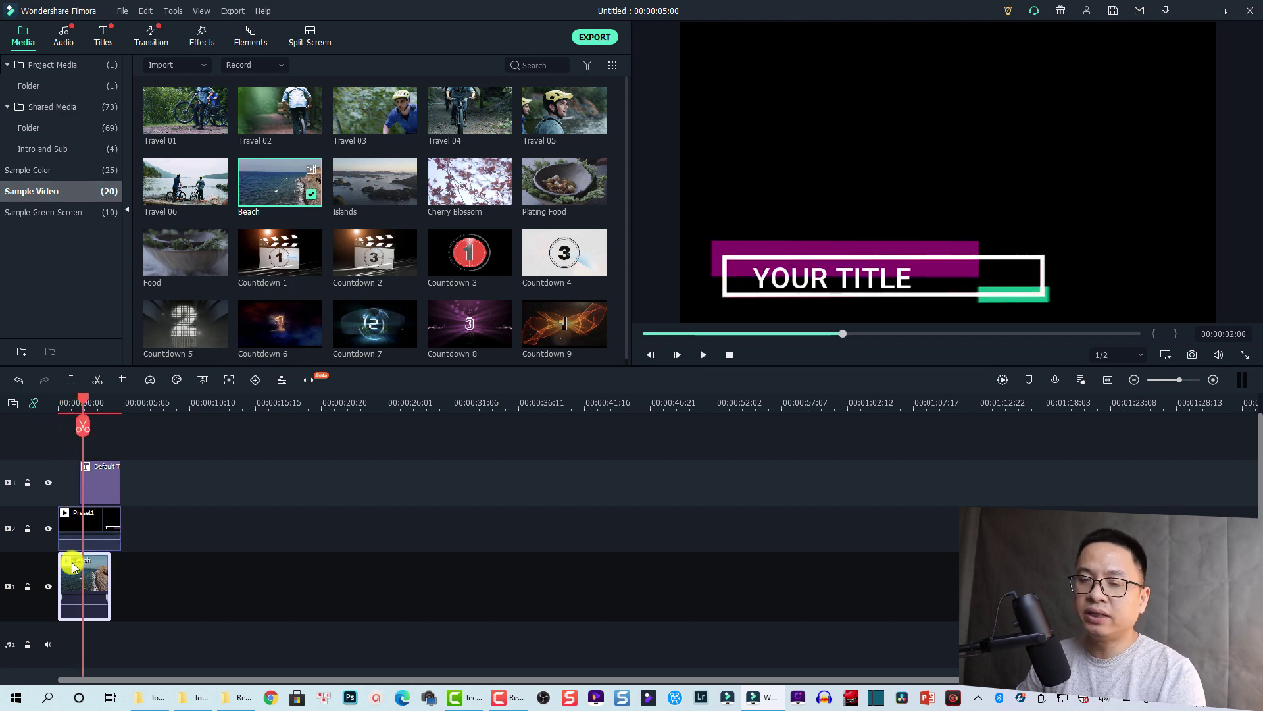
left_click(95, 524)
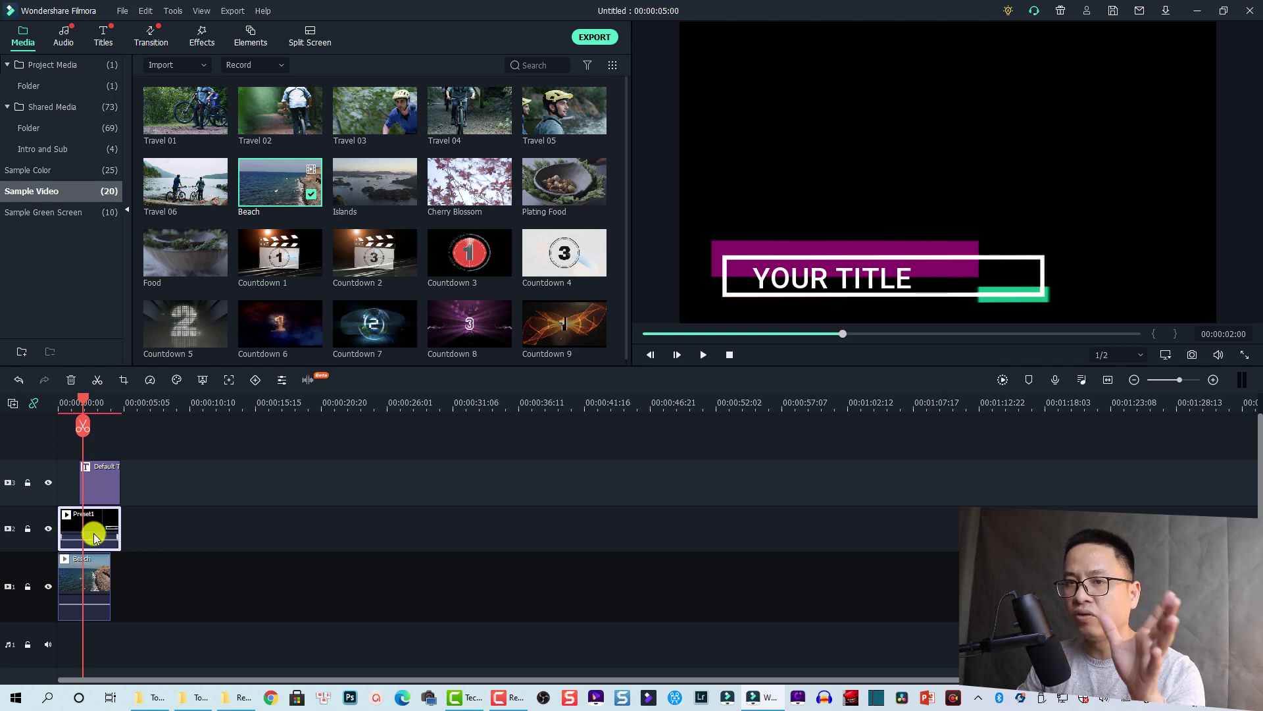
Set Preset1's Compositing blending mode to Screen, then change it to Lighten
double_click(87, 527)
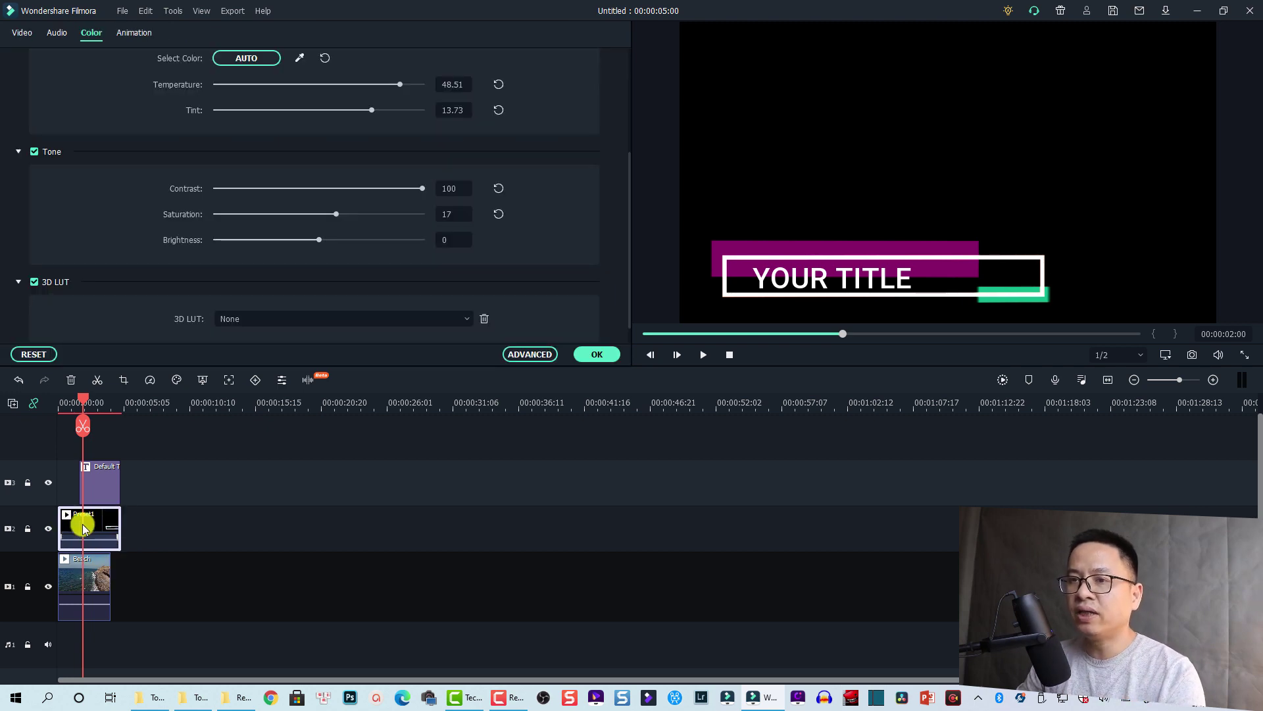
left_click(21, 34)
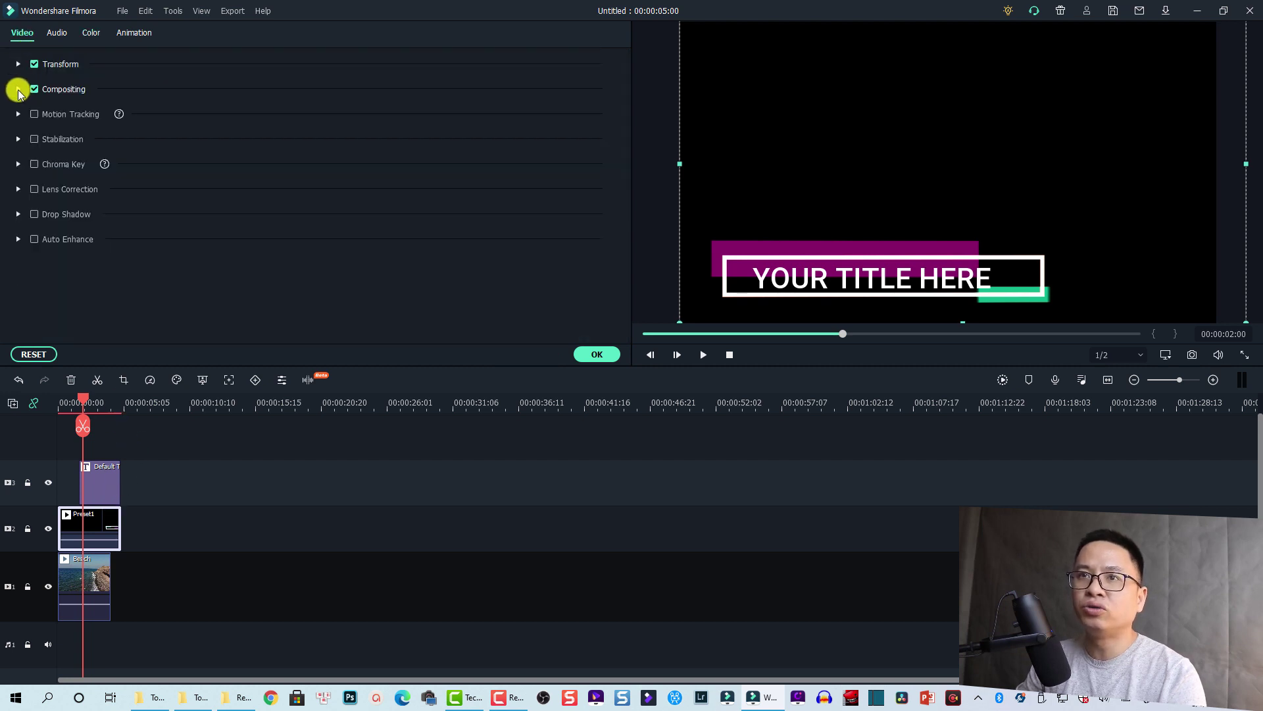
left_click(15, 89)
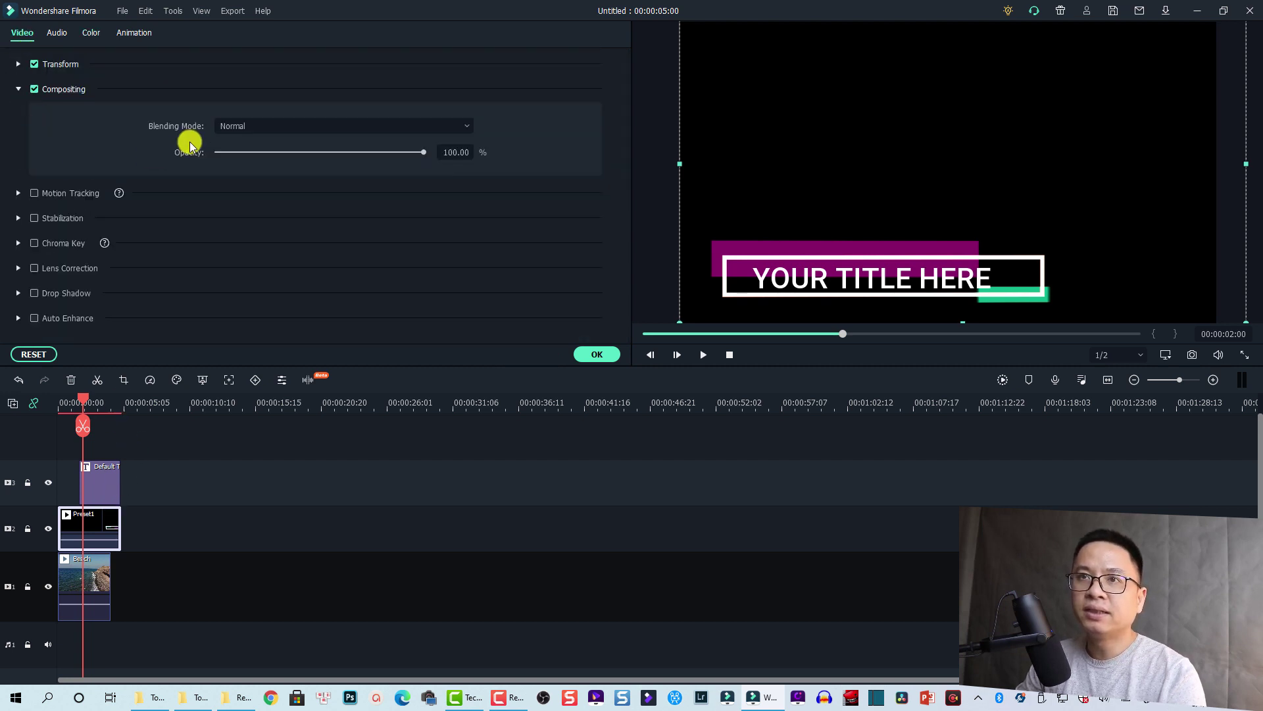
left_click(250, 126)
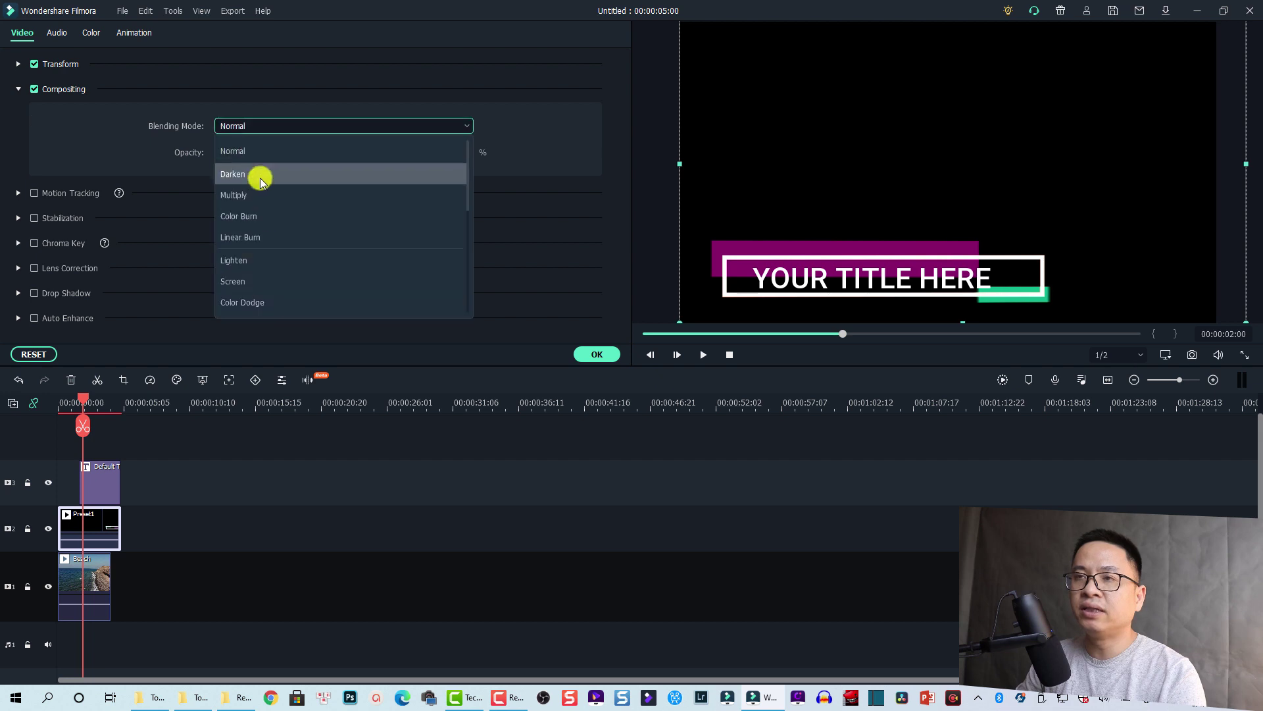
left_click(236, 283)
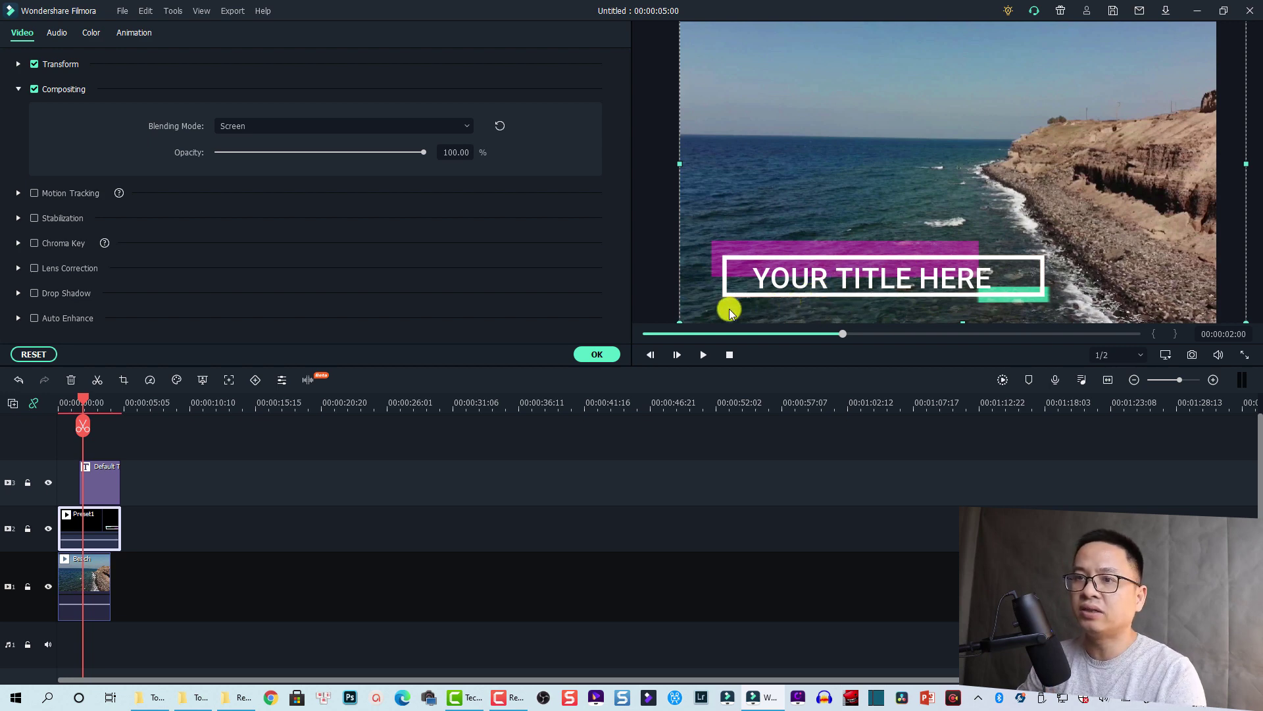
left_click(299, 125)
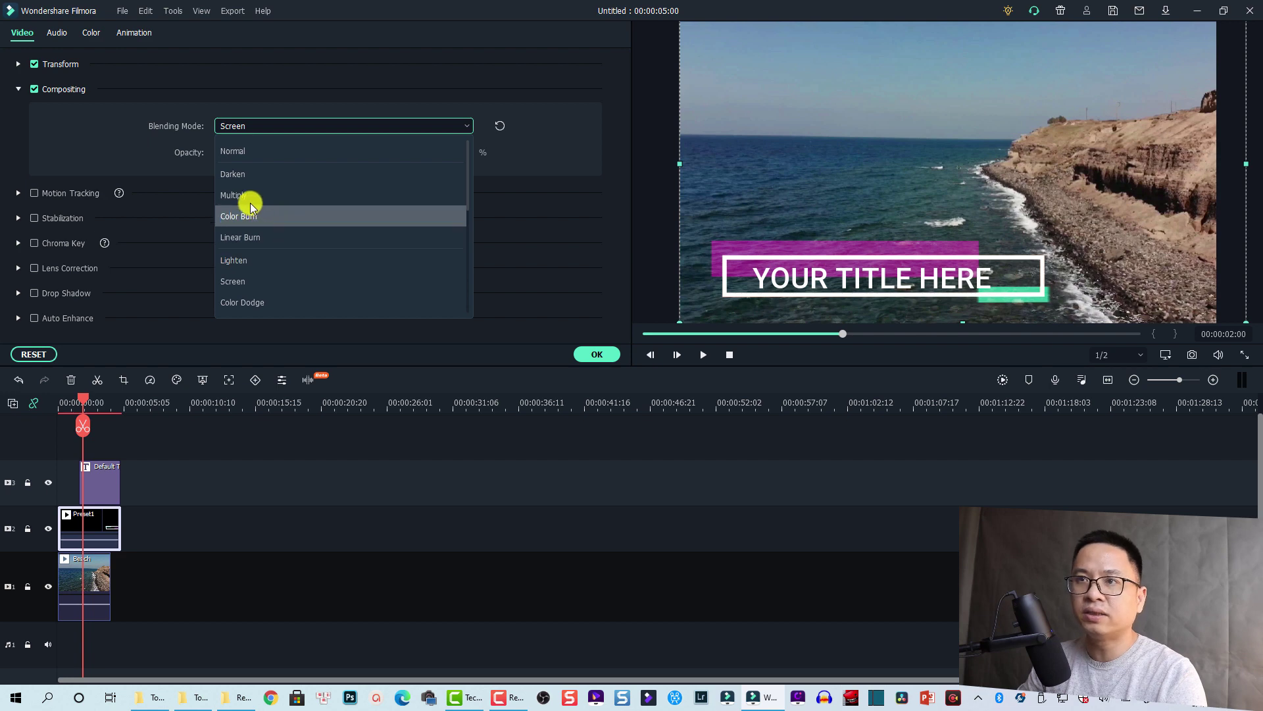
left_click(214, 530)
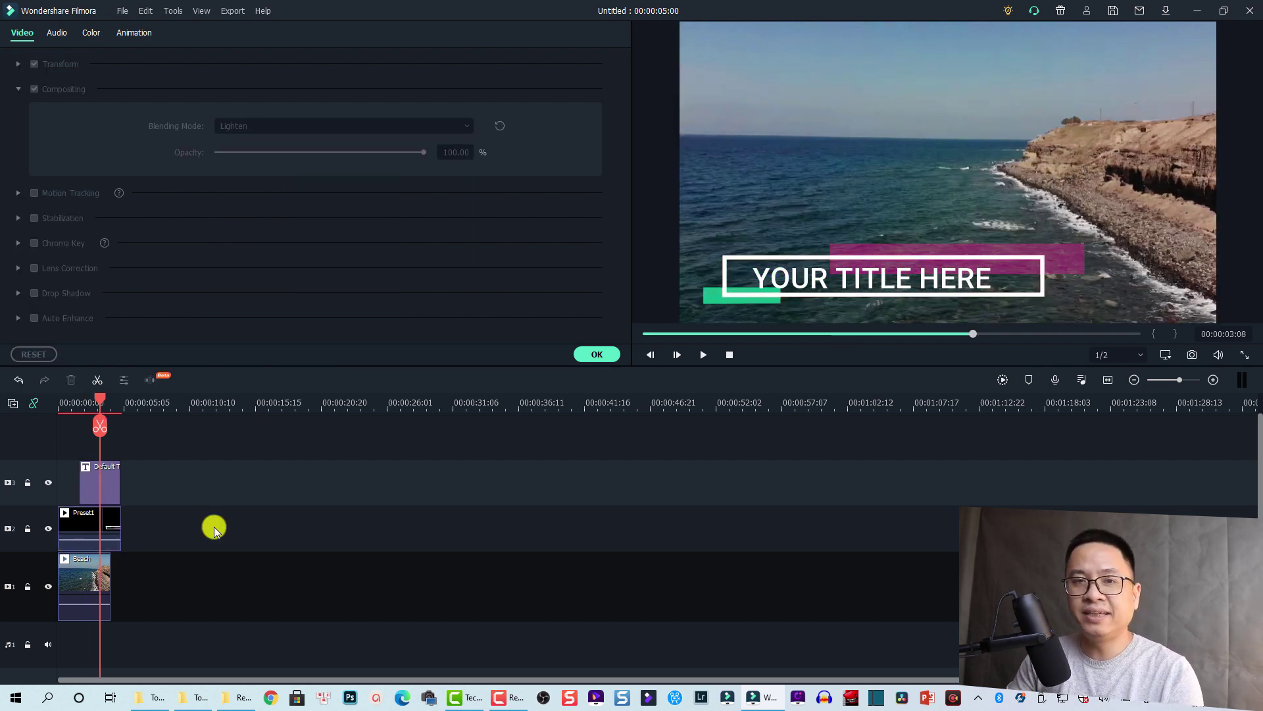